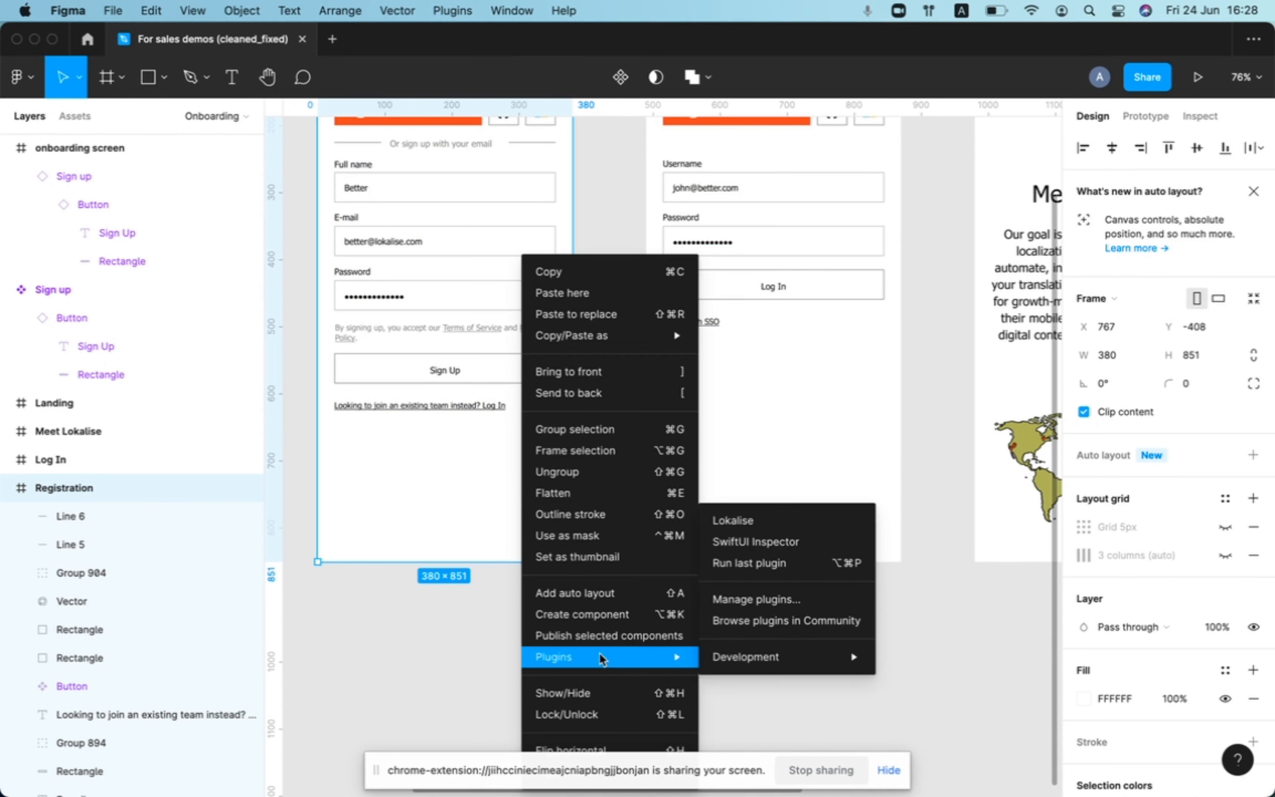
Step: Run the Lokalise plugin on the Registration frame to list its texts and key names
{"action": "left_click", "coordinate": [770, 516]}
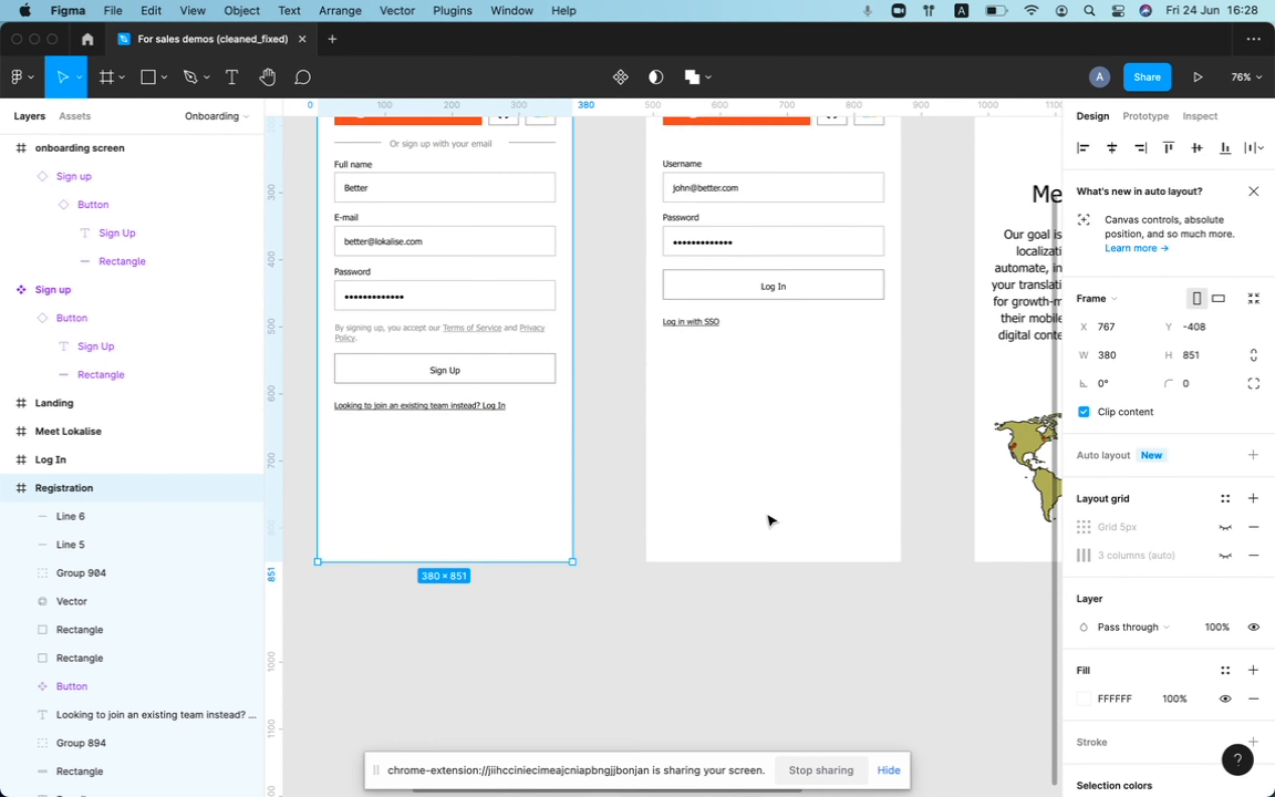
{"action": "scroll", "coordinate": [498, 339], "scroll_direction": "up", "scroll_amount": 5}
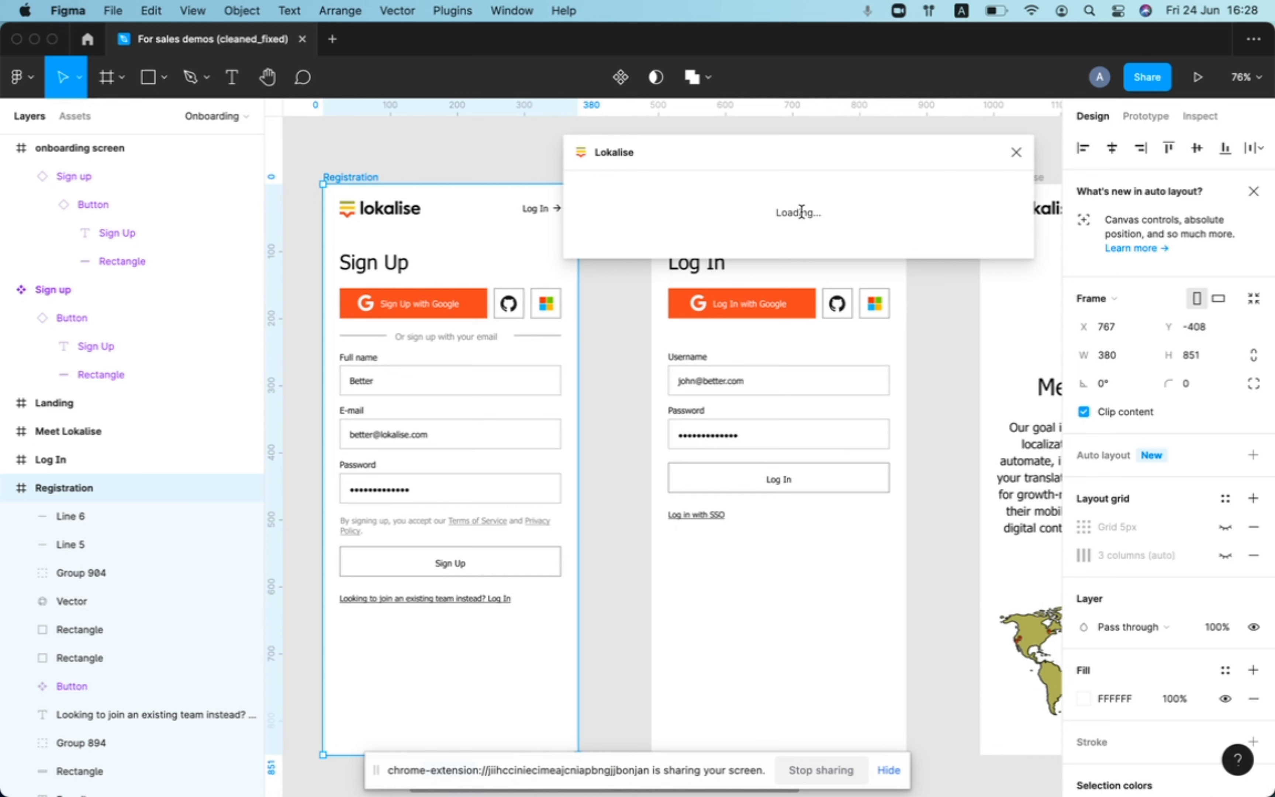
{"action": "left_click", "coordinate": [921, 273]}
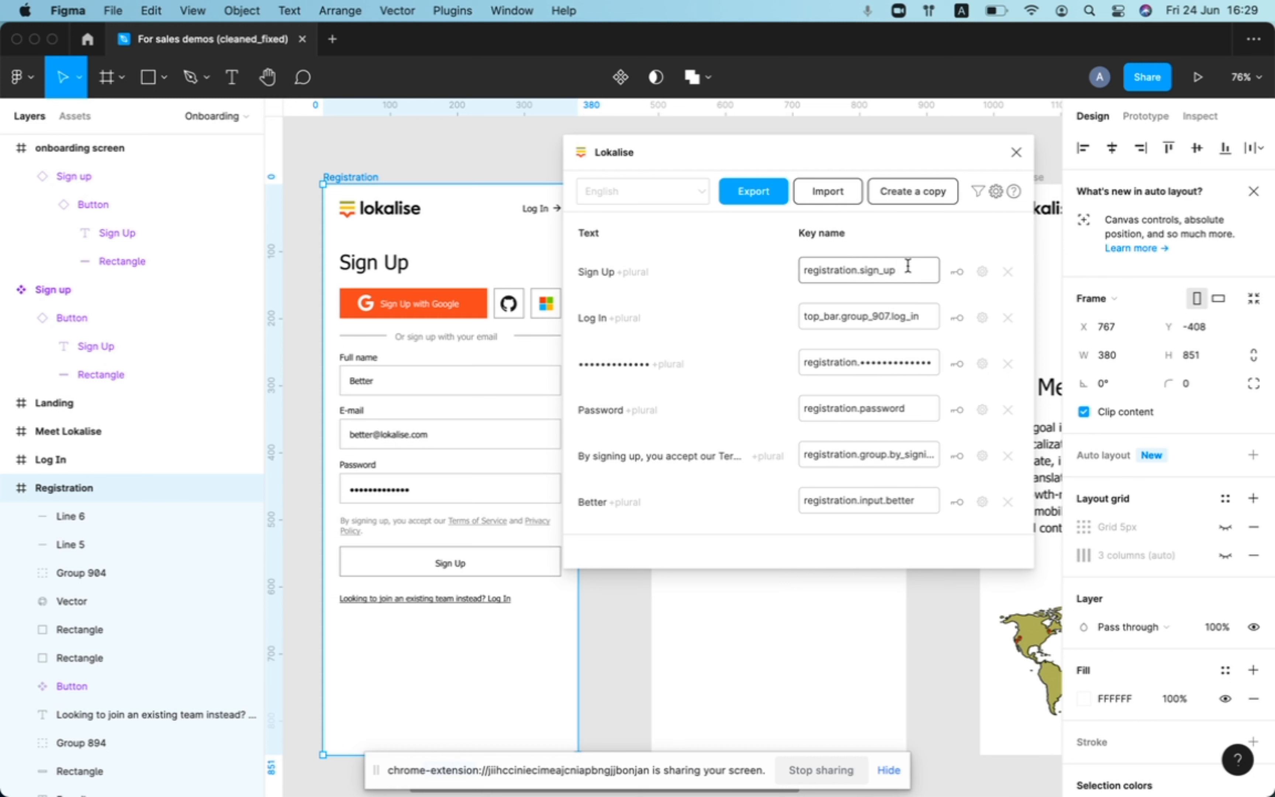
Step: Remove the group_907 part from the key name of the Log In text
{"action": "left_click_drag", "start_coordinate": [902, 270], "coordinate": [858, 267]}
{"action": "left_click_drag", "start_coordinate": [842, 316], "coordinate": [888, 314]}
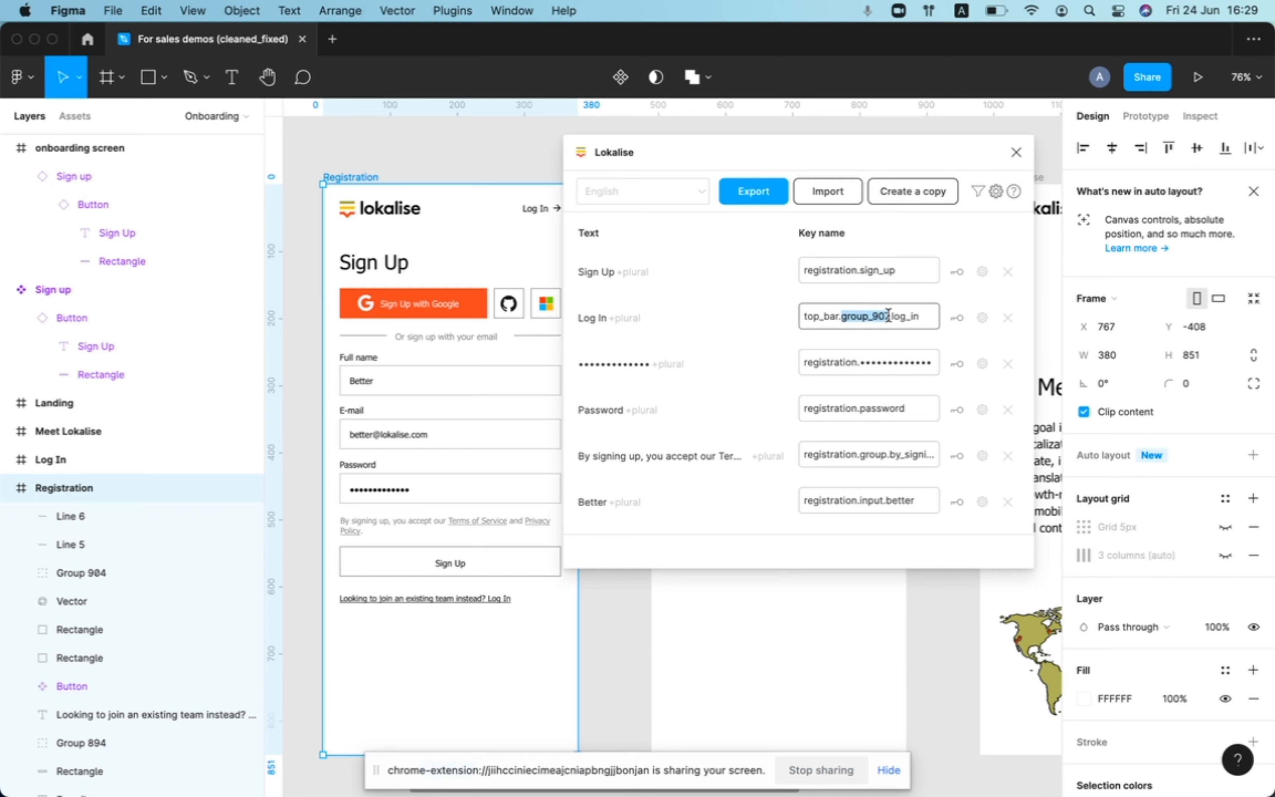
{"action": "key", "text": "BackSpace"}
{"action": "scroll", "coordinate": [851, 319], "scroll_direction": "down", "scroll_amount": 2}
{"action": "left_click", "coordinate": [887, 434]}
Step: Replace the key name of the Log In text with proper.key.name
{"action": "left_click", "coordinate": [872, 295]}
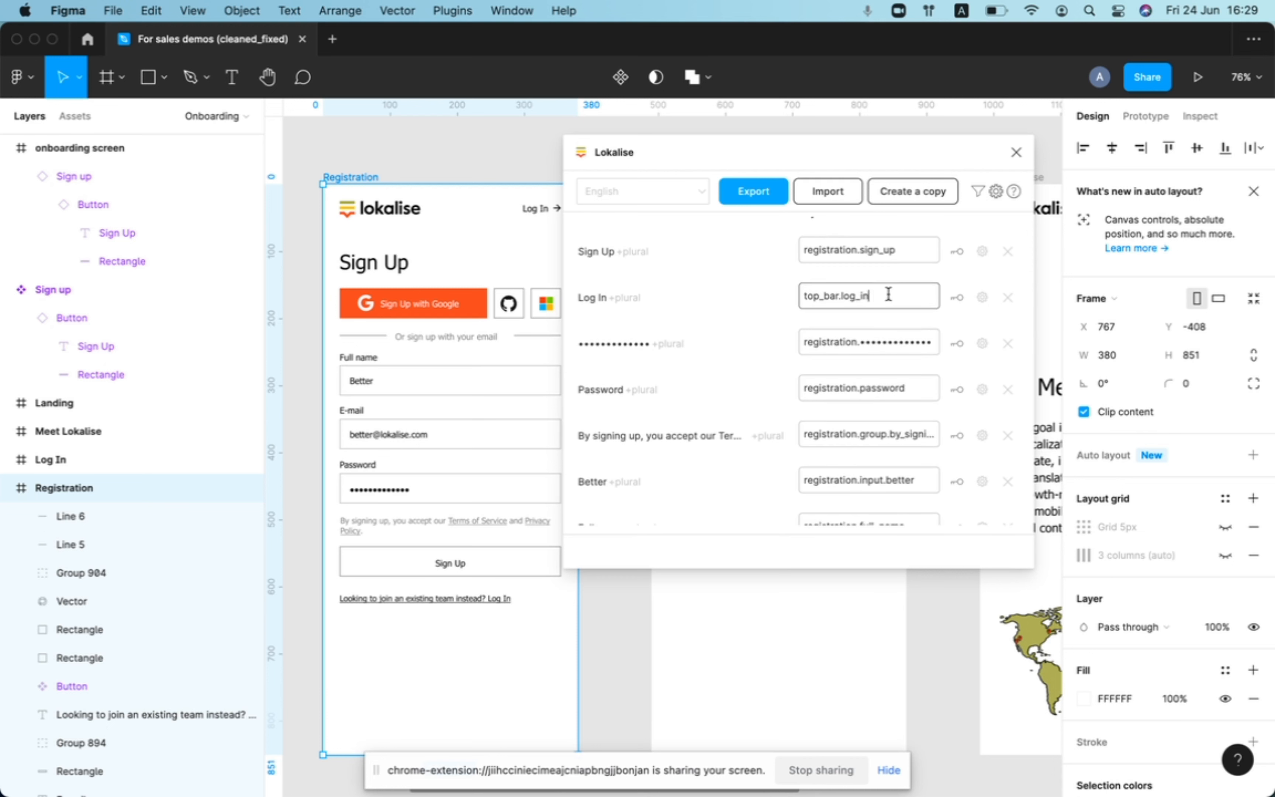
{"action": "key", "text": "super+a"}
{"action": "key", "text": "BackSpace"}
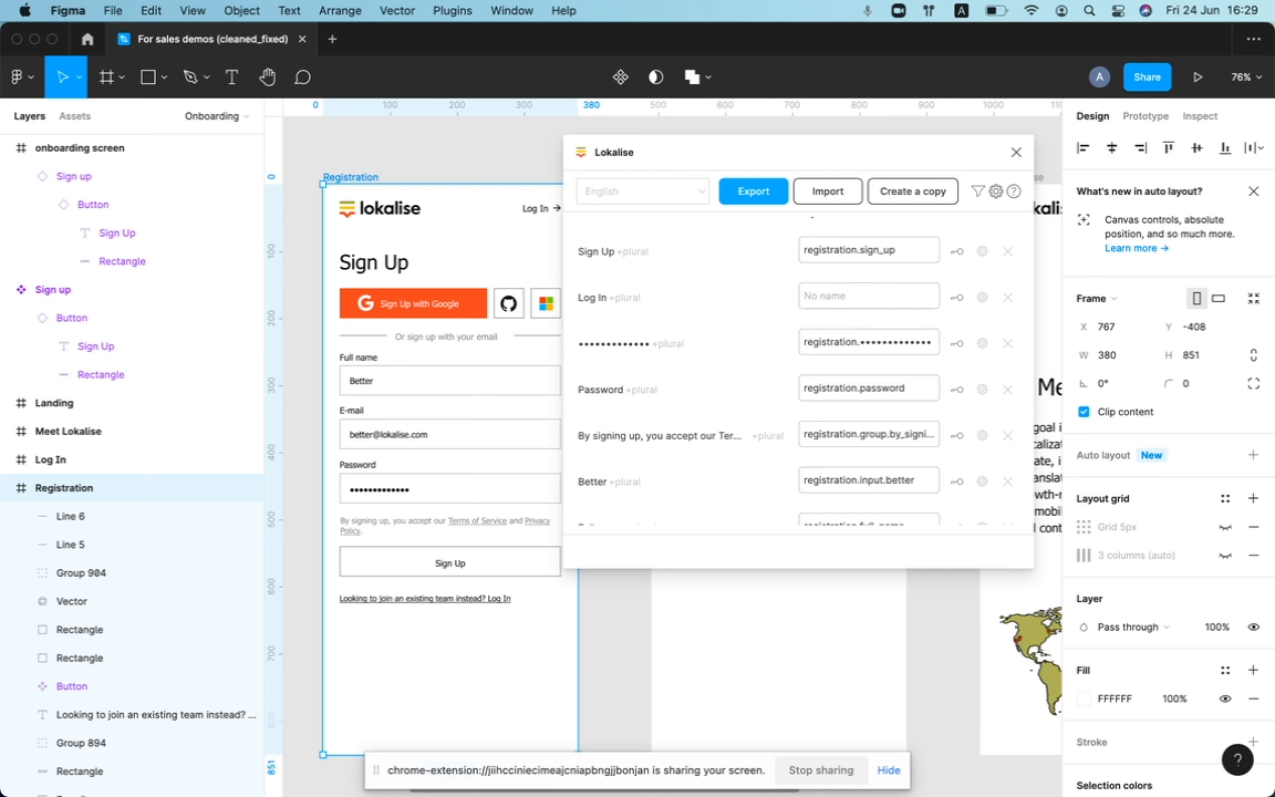
{"action": "type", "text": "n"}
{"action": "key", "text": "BackSpace"}
{"action": "type", "text": "n"}
{"action": "key", "text": "BackSpace"}
{"action": "type", "text": "proper.key.name"}
Step: Shorten the masked password text's key name to registration and remove that text element from the list
{"action": "left_click", "coordinate": [910, 341]}
{"action": "double_click", "coordinate": [860, 342]}
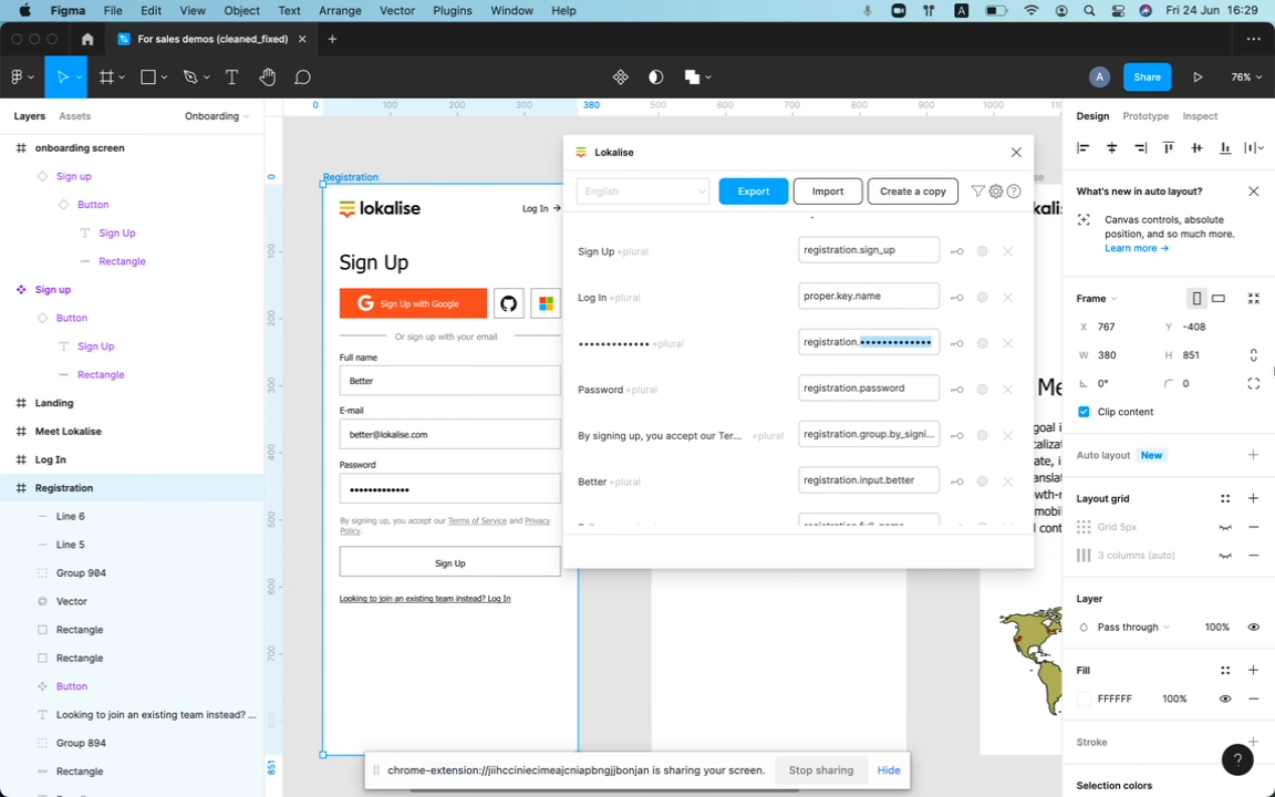
{"action": "key", "text": "BackSpace"}
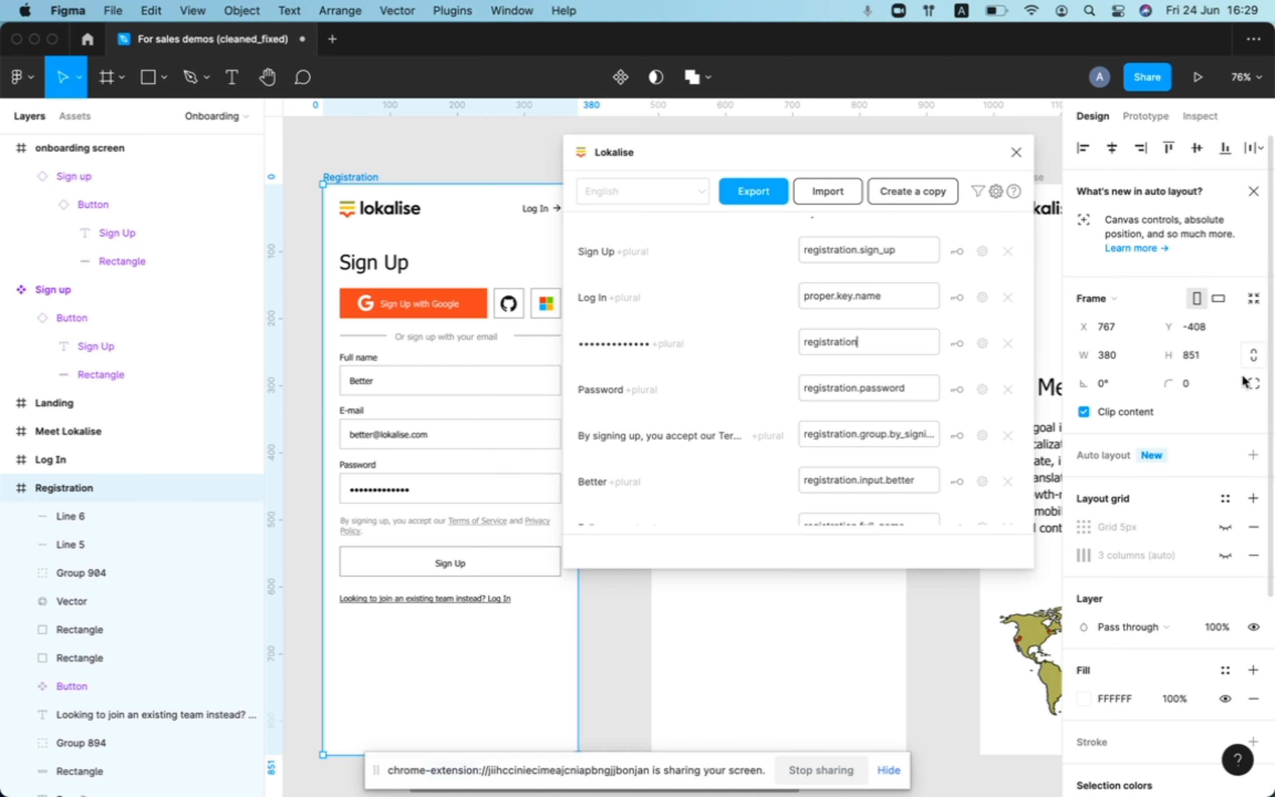
{"action": "left_click", "coordinate": [1008, 346]}
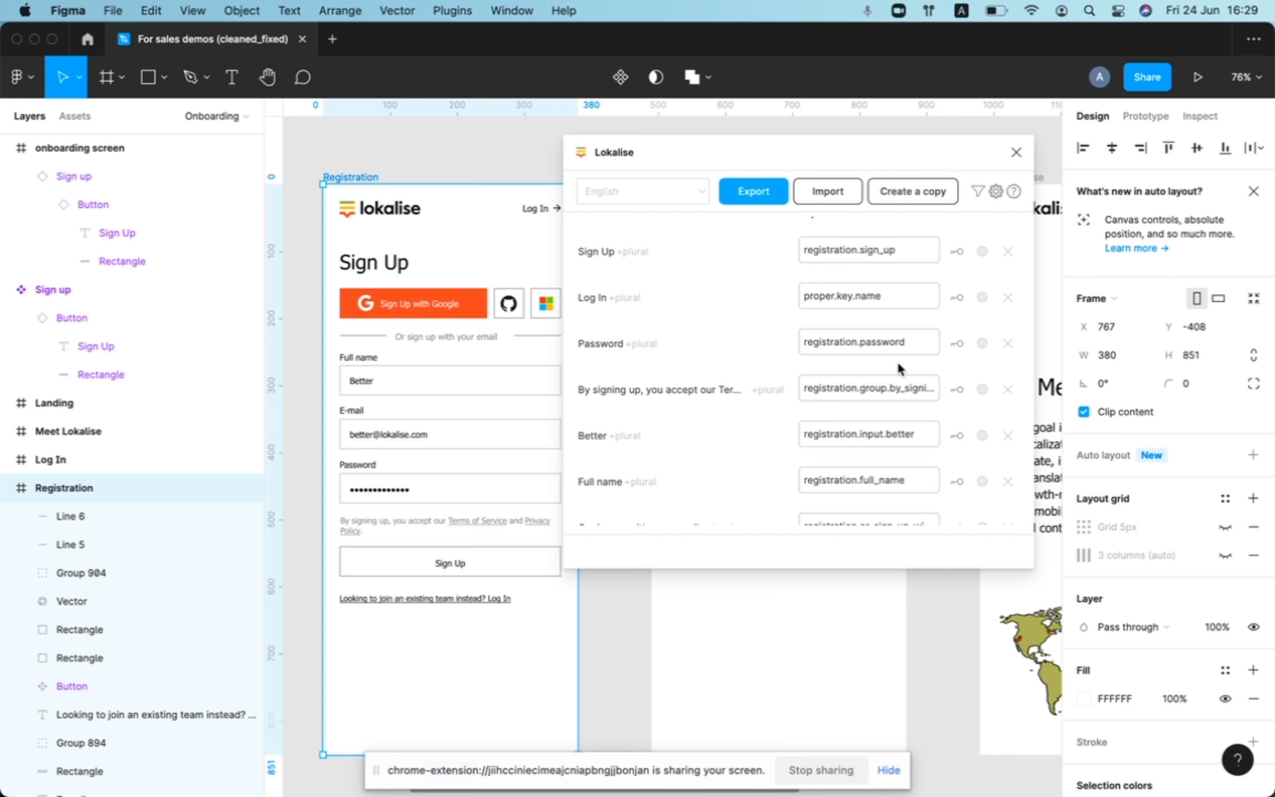
Step: Append _updated to the Full name text's key so it reads registration.full_name_updated
{"action": "scroll", "coordinate": [899, 364], "scroll_direction": "down", "scroll_amount": 2}
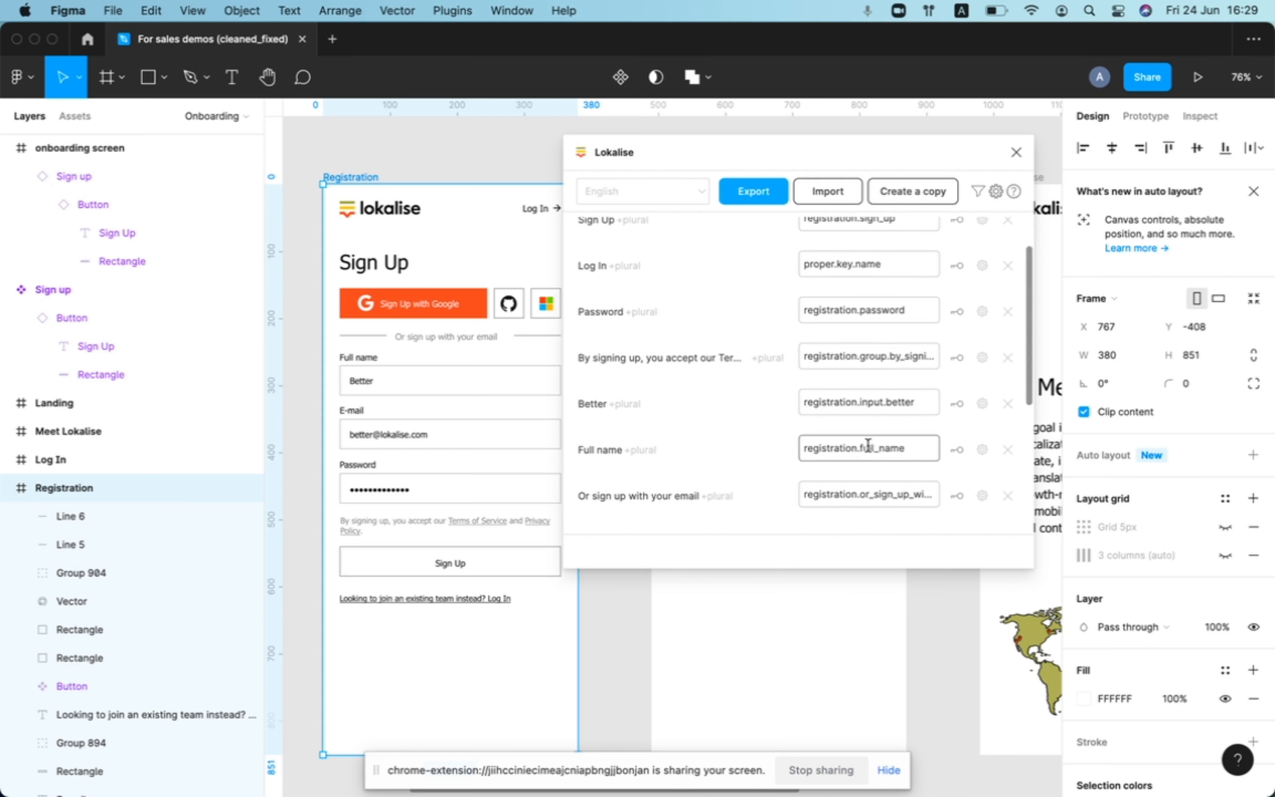
{"action": "left_click", "coordinate": [909, 448]}
{"action": "type", "text": "_updated"}
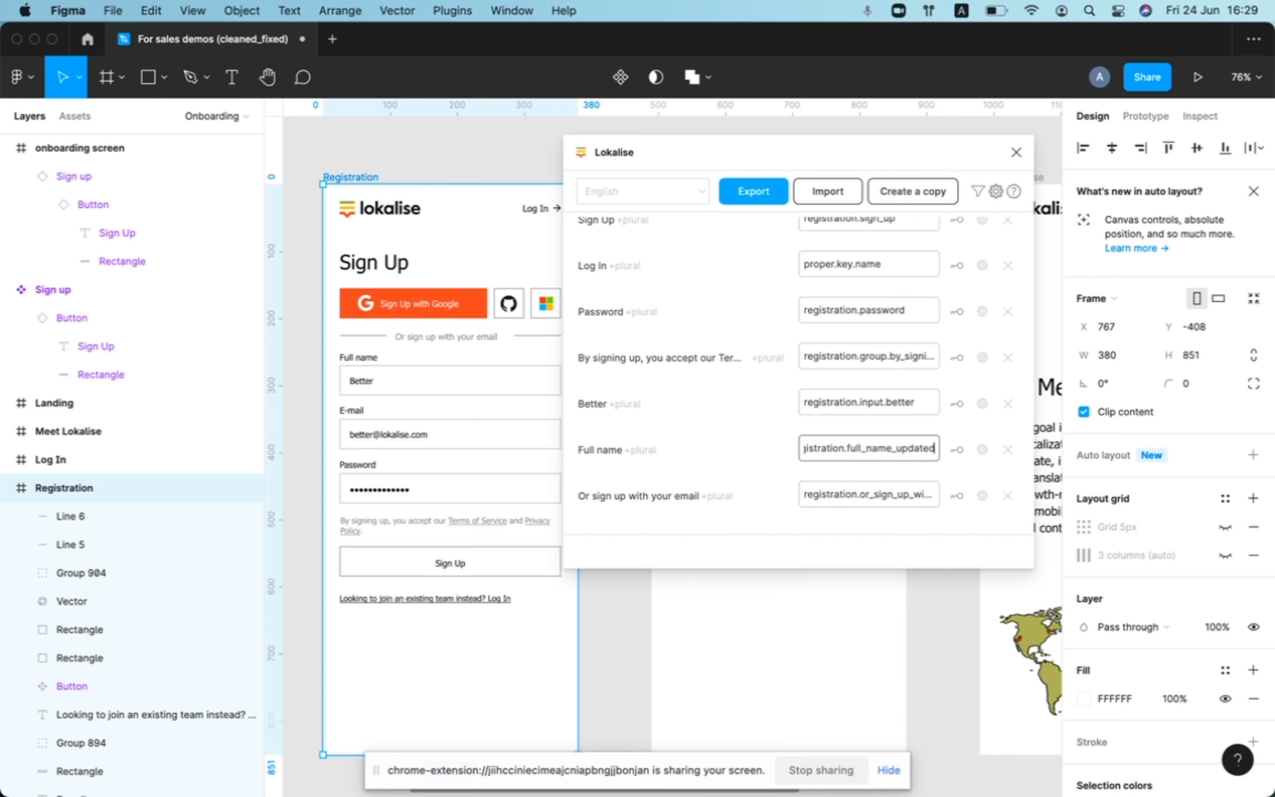
{"action": "scroll", "coordinate": [877, 484], "scroll_direction": "down", "scroll_amount": 5}
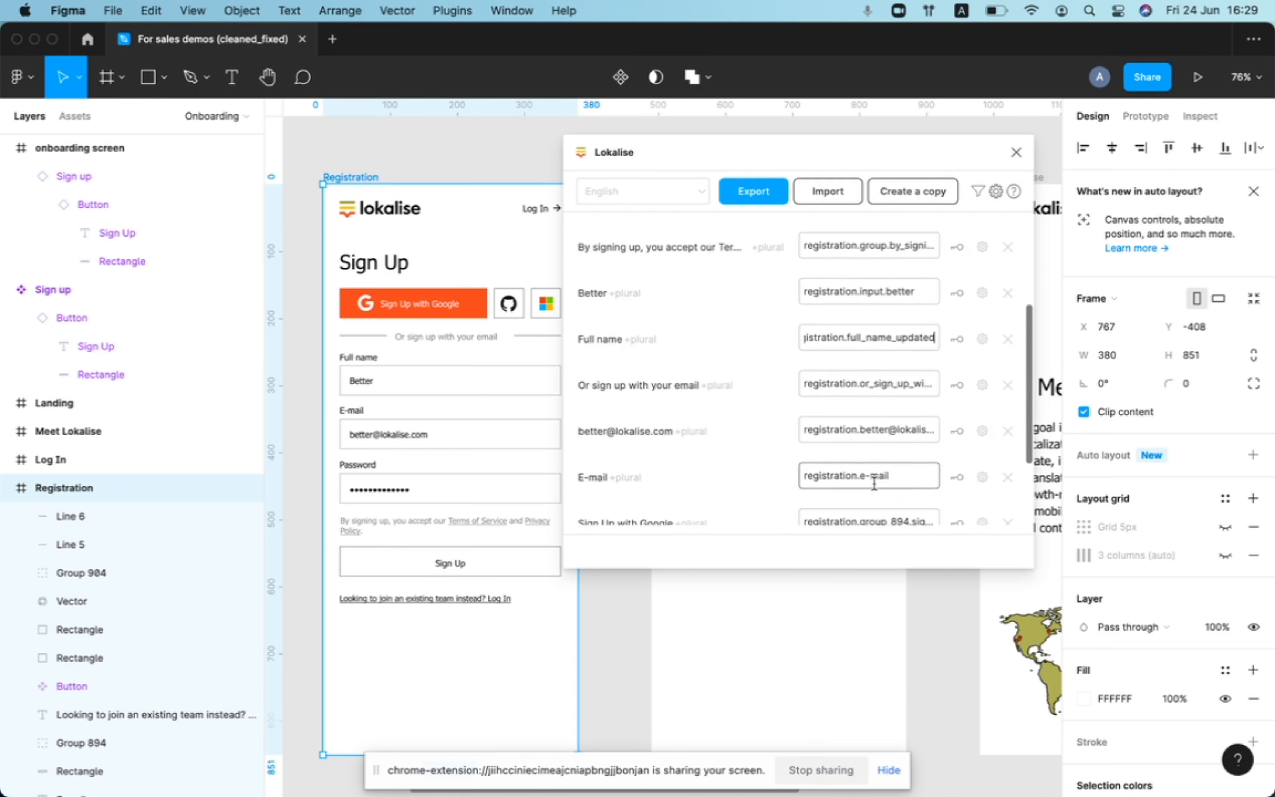
Step: Shorten the group_894 part in the key name of the Sign Up with Google text
{"action": "left_click", "coordinate": [907, 409]}
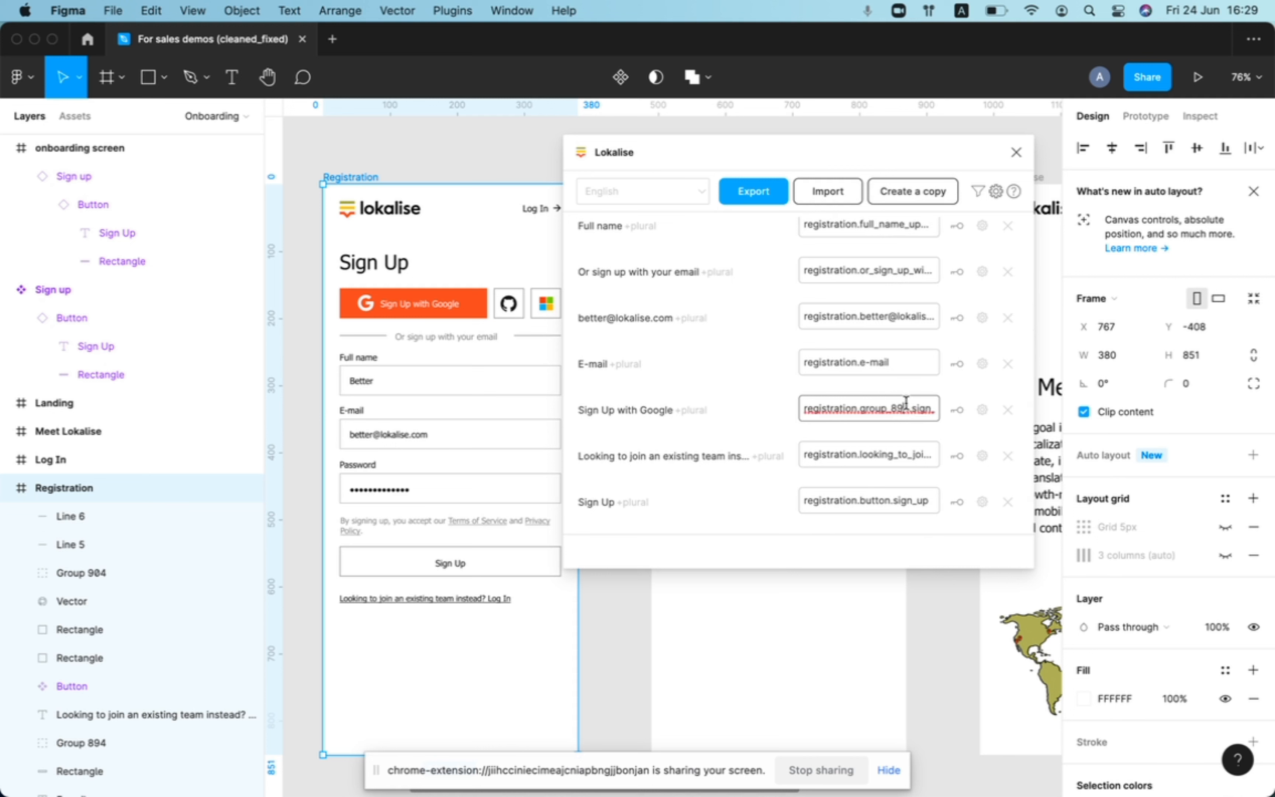
{"action": "key", "text": "BackSpace"}
{"action": "key", "text": "BackSpace"}
{"action": "key", "text": "BackSpace"}
{"action": "key", "text": "BackSpace"}
{"action": "scroll", "coordinate": [834, 476], "scroll_direction": "up", "scroll_amount": 8}
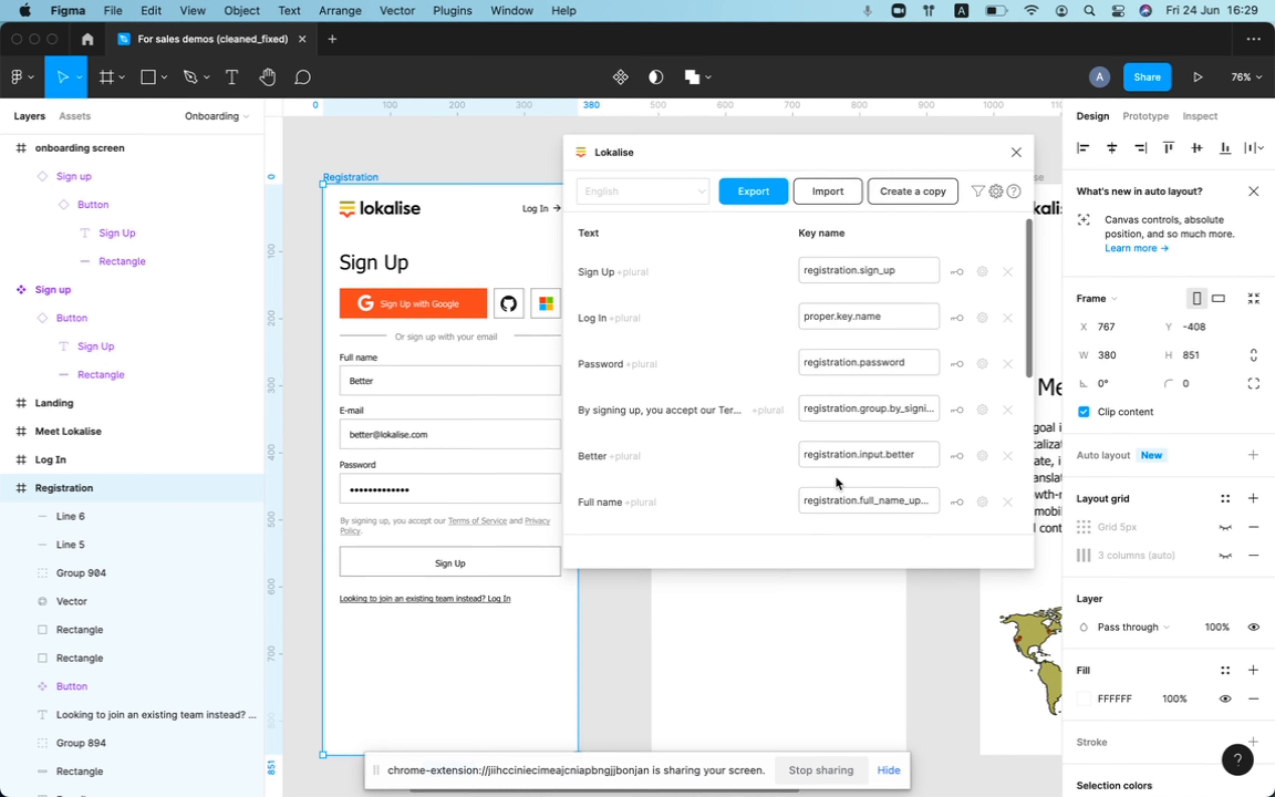
{"action": "left_click", "coordinate": [848, 407]}
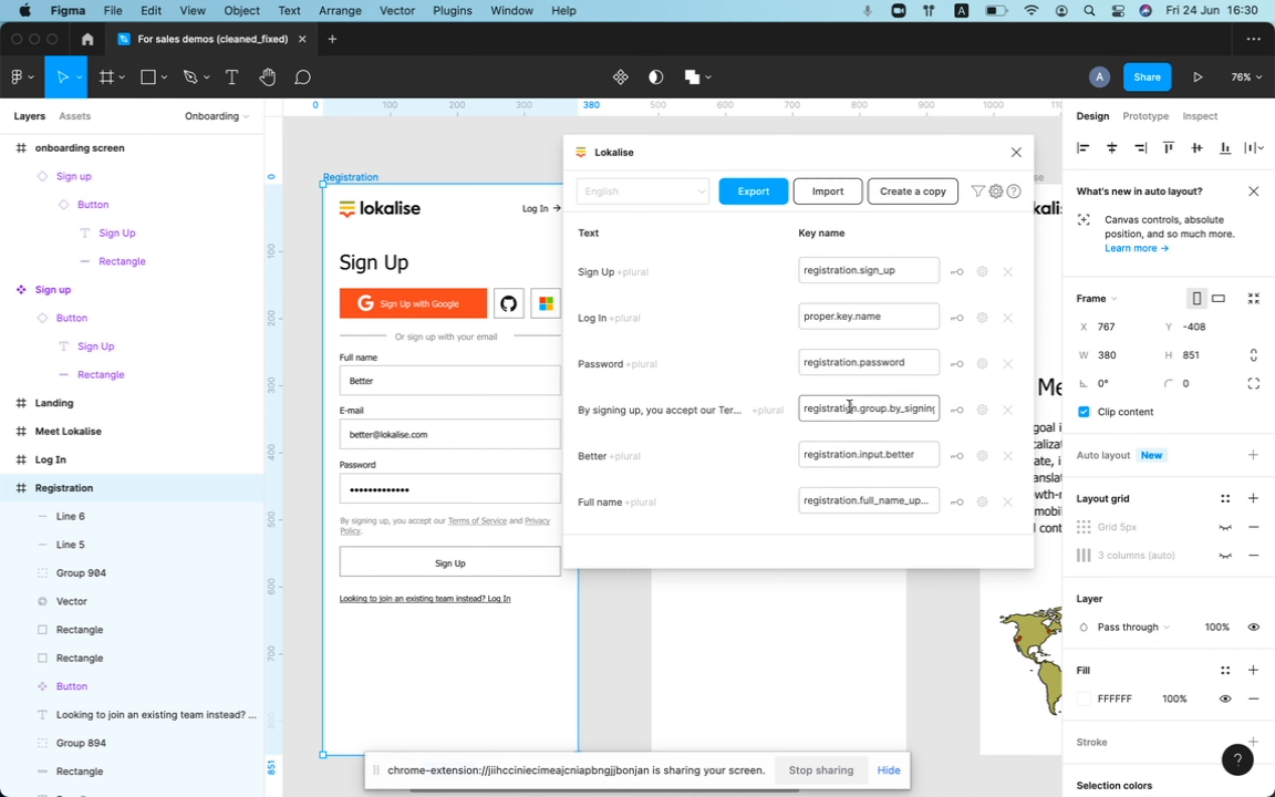
Step: In the export options, turn off auto-linking existing translations and updating linked translations, and enable adding tags
{"action": "left_click", "coordinate": [754, 189]}
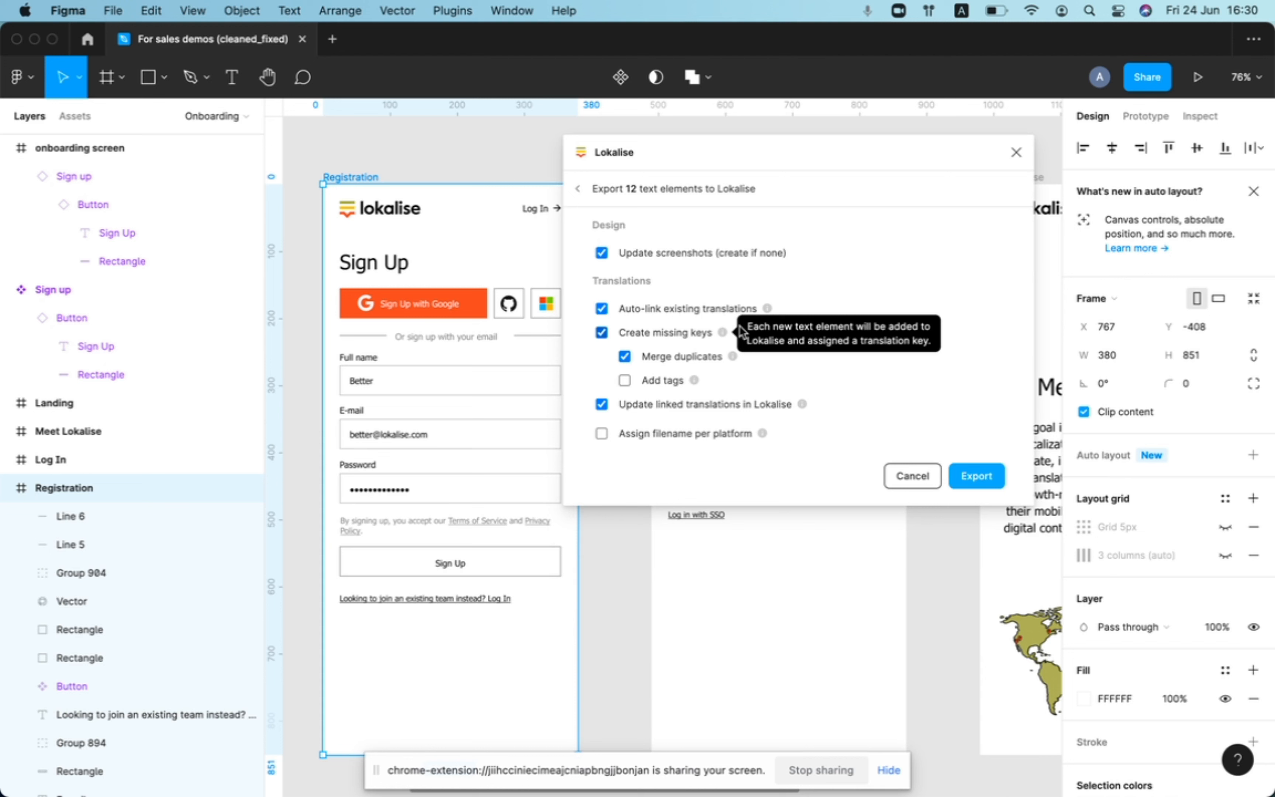
{"action": "left_click", "coordinate": [625, 379]}
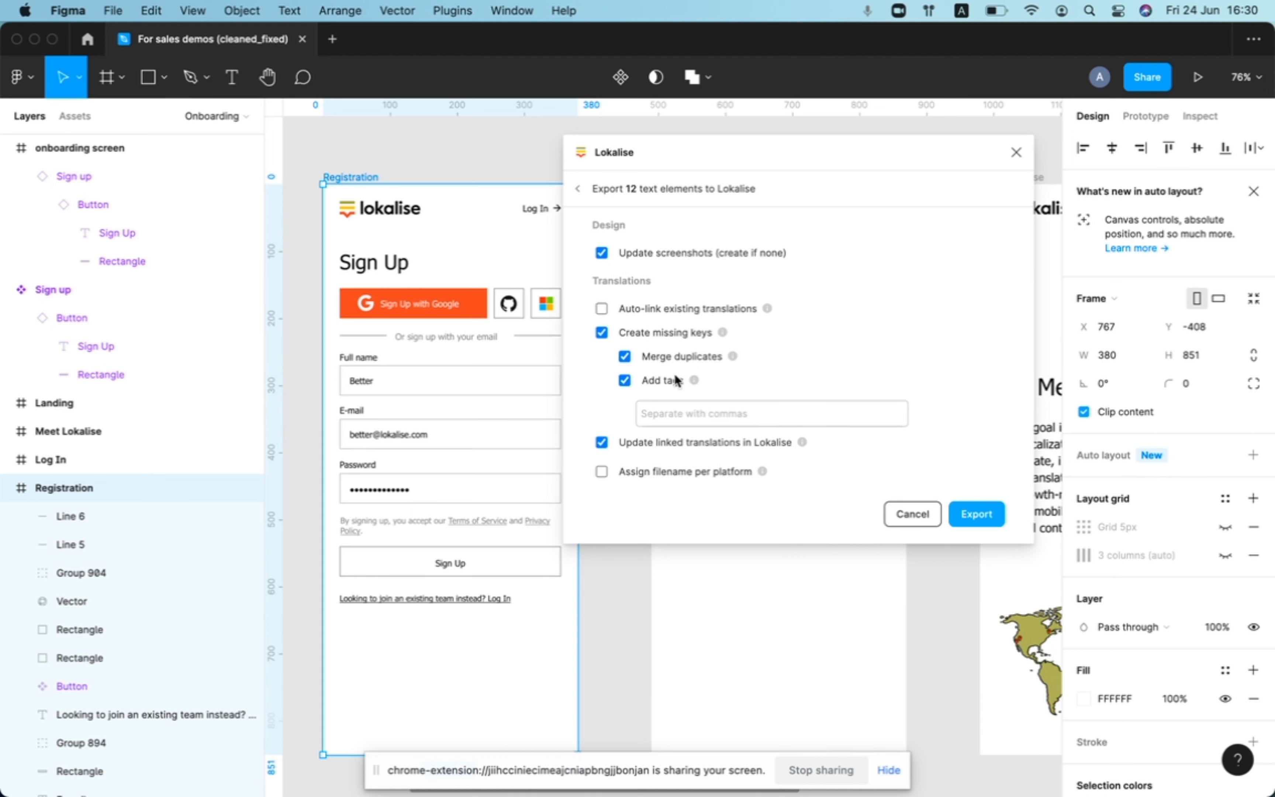
{"action": "left_click", "coordinate": [601, 442]}
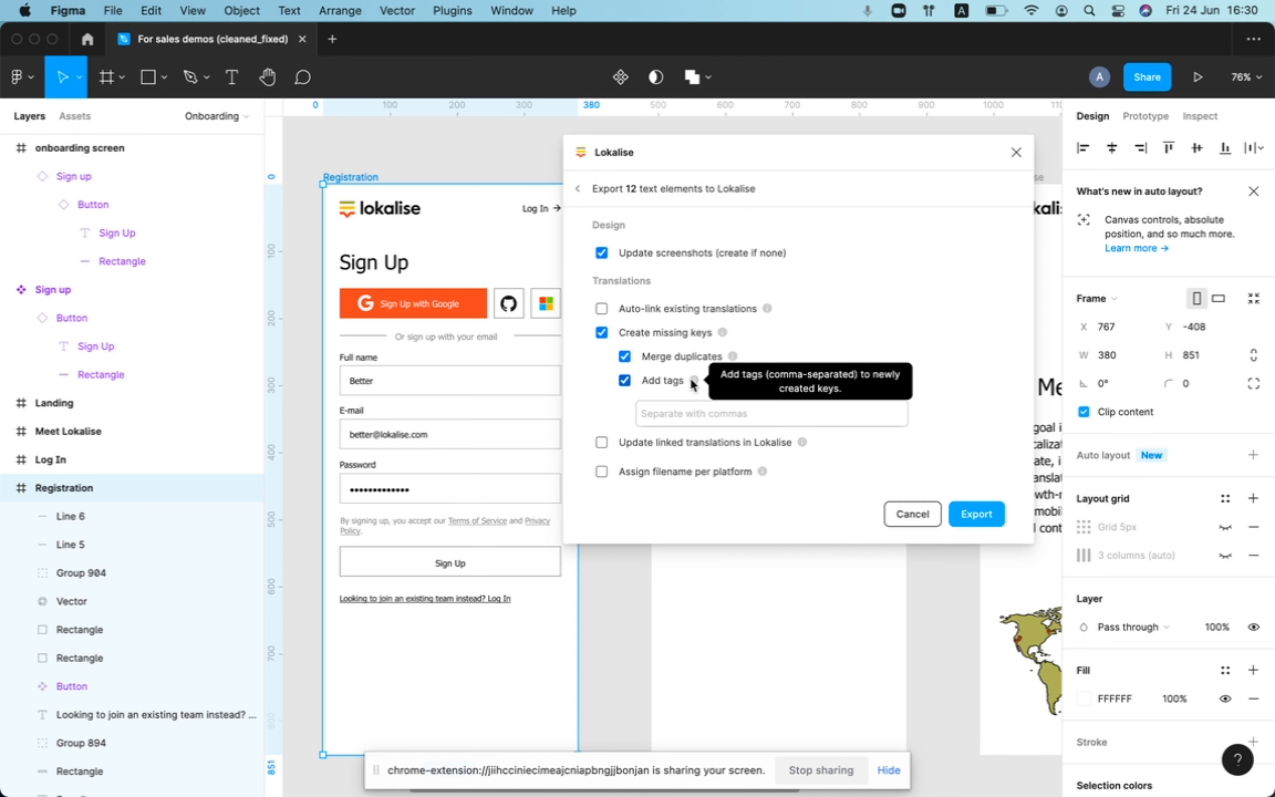
Step: Enter the tags onboarding and 24.06 for new keys and export the text elements to Lokalise
{"action": "left_click", "coordinate": [679, 411]}
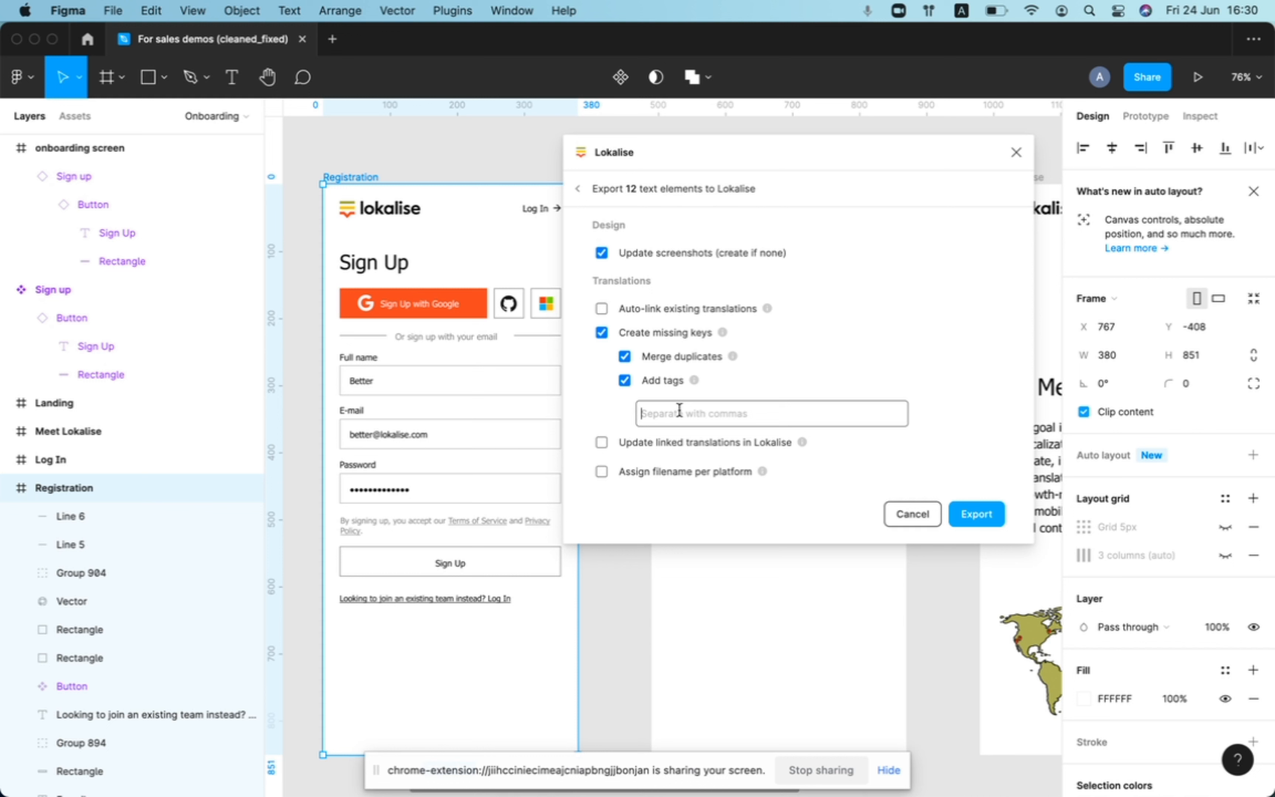
{"action": "type", "text": "onboarding"}
{"action": "type", "text": "24.9"}
{"action": "key", "text": "BackSpace"}
{"action": "type", "text": "06"}
{"action": "left_click", "coordinate": [978, 515]}
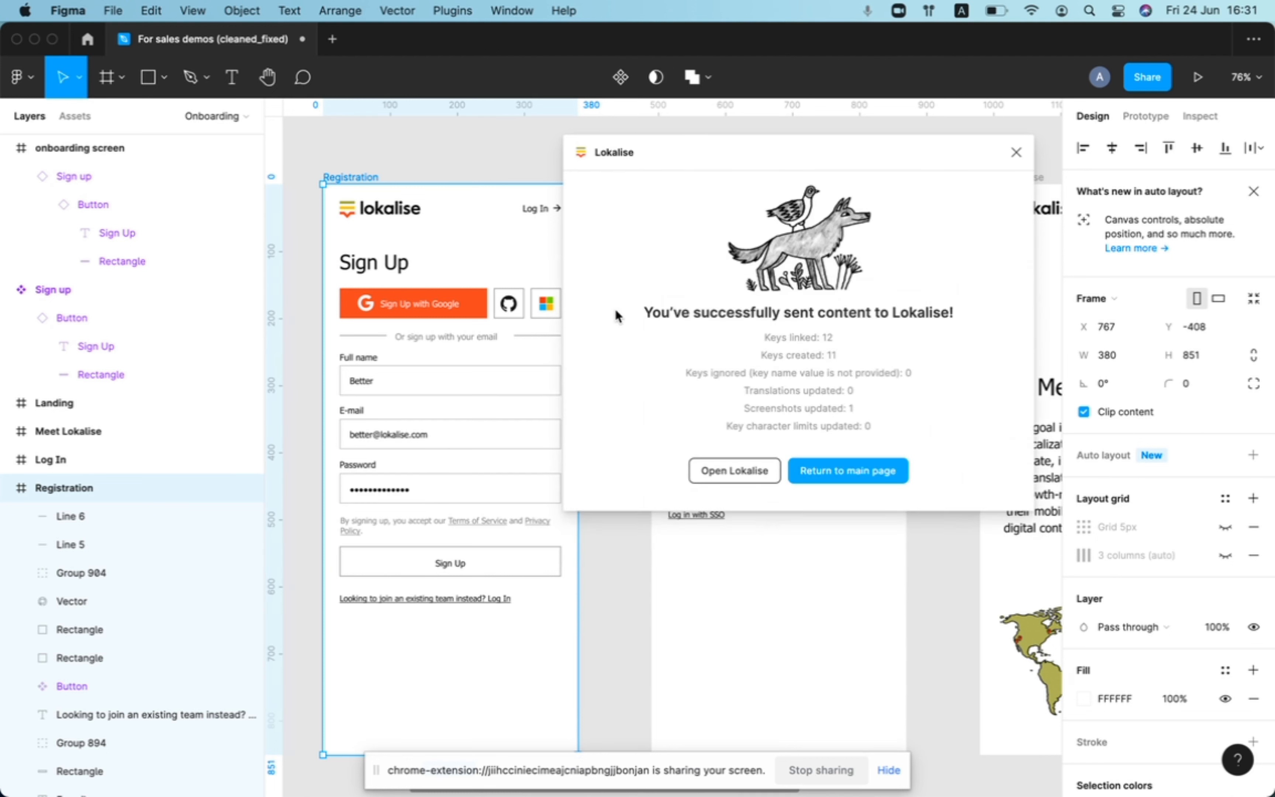
Step: Open the Lokalise project from the export summary and examine the exported keys with their tags and screenshots
{"action": "left_click", "coordinate": [757, 469]}
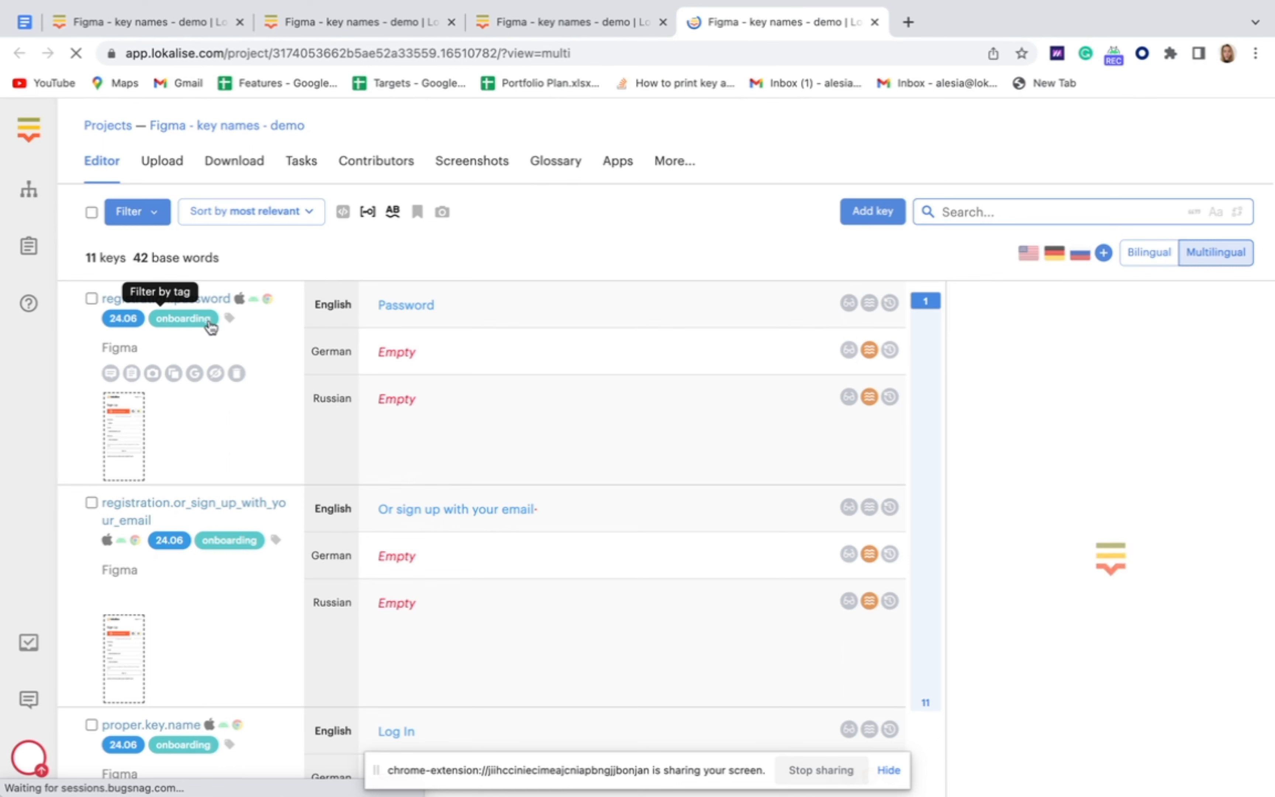
{"action": "scroll", "coordinate": [174, 593], "scroll_direction": "down", "scroll_amount": 2}
{"action": "scroll", "coordinate": [174, 592], "scroll_direction": "up", "scroll_amount": 2}
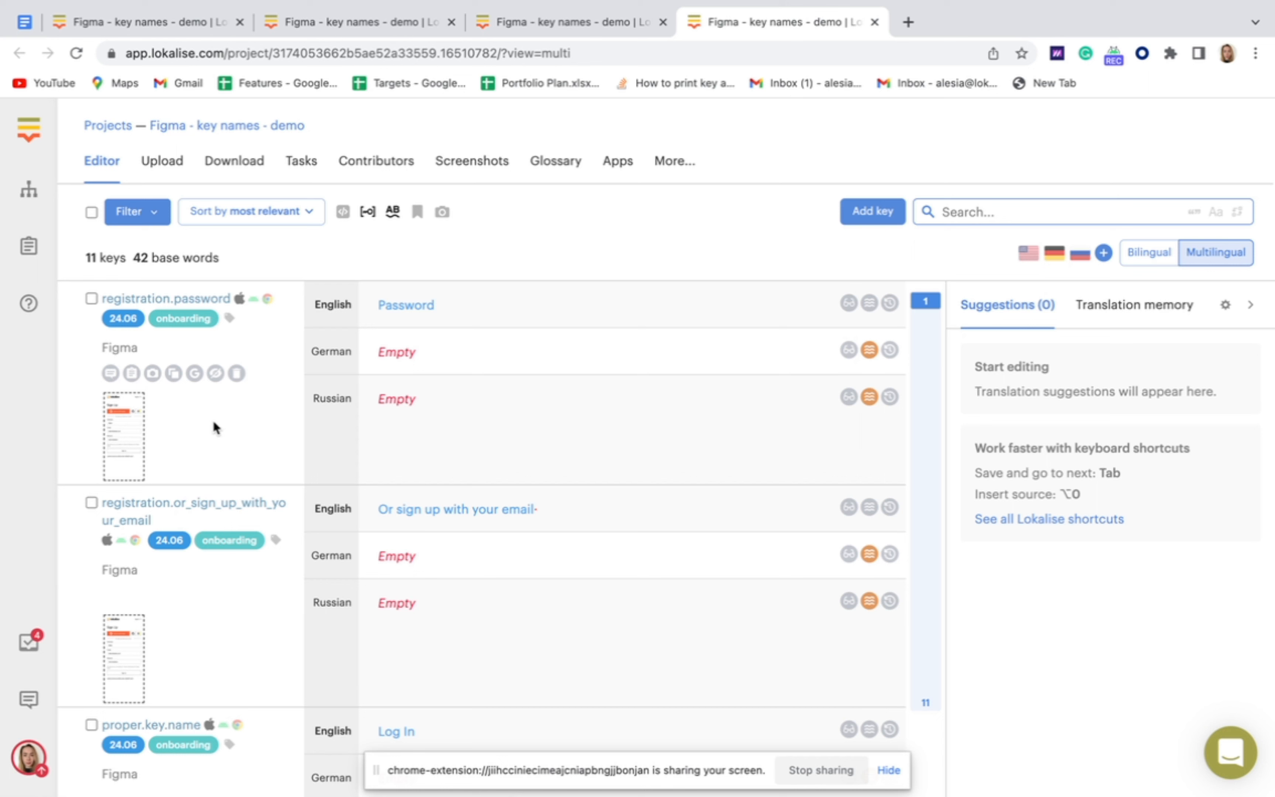
Step: Filter the project's keys by the onboarding tag, then by the 24.06 tag instead
{"action": "left_click", "coordinate": [198, 326]}
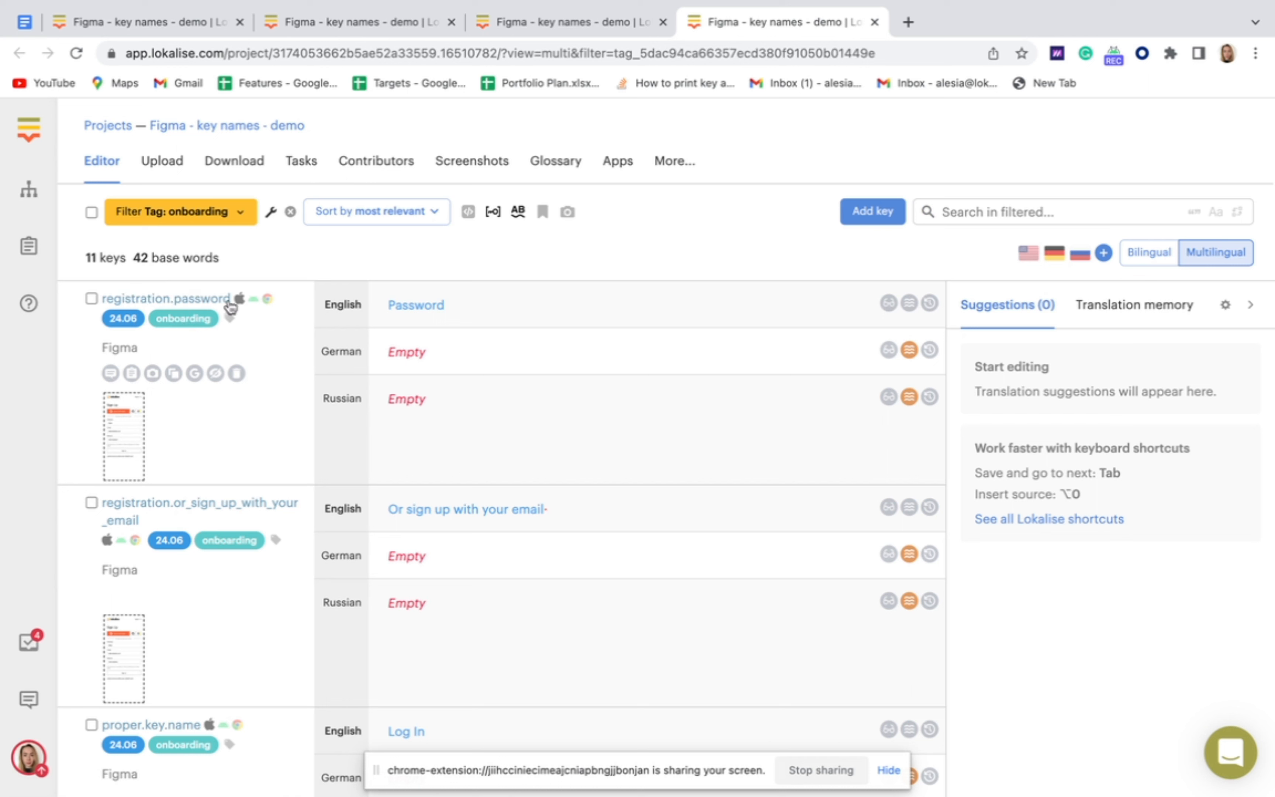
{"action": "left_click", "coordinate": [290, 211]}
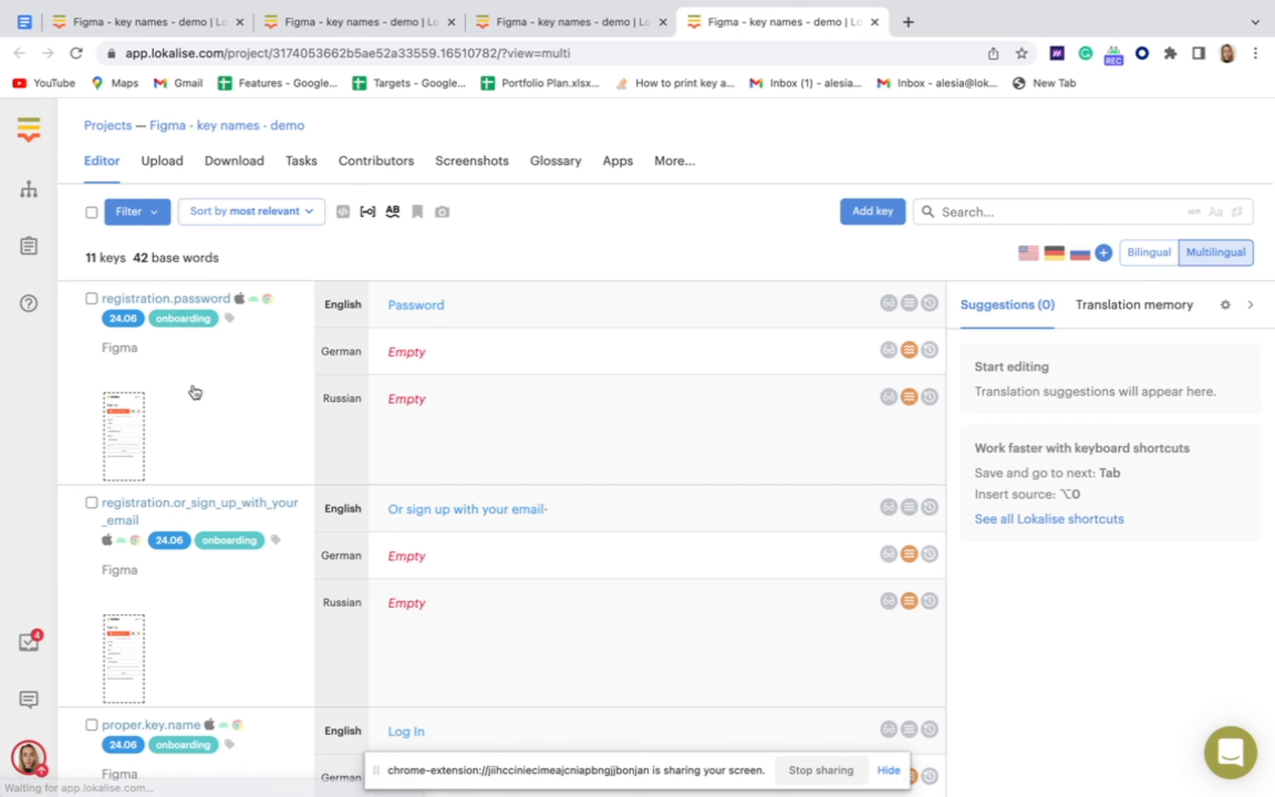
{"action": "left_click", "coordinate": [124, 319]}
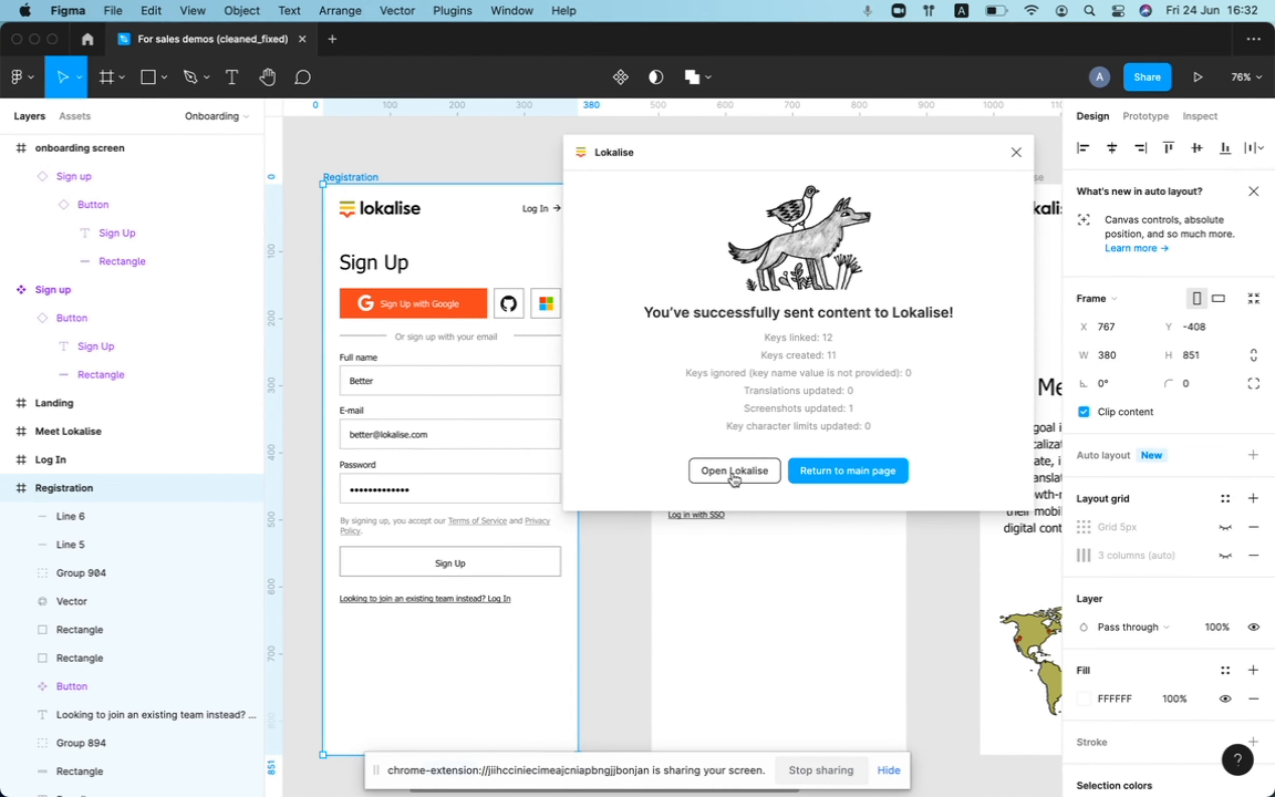
Step: Switch to Figma, reopen the Lokalise project from the export summary, and return to the plugin's key list
{"action": "left_click", "coordinate": [735, 470]}
{"action": "key", "text": "ctrl+Left"}
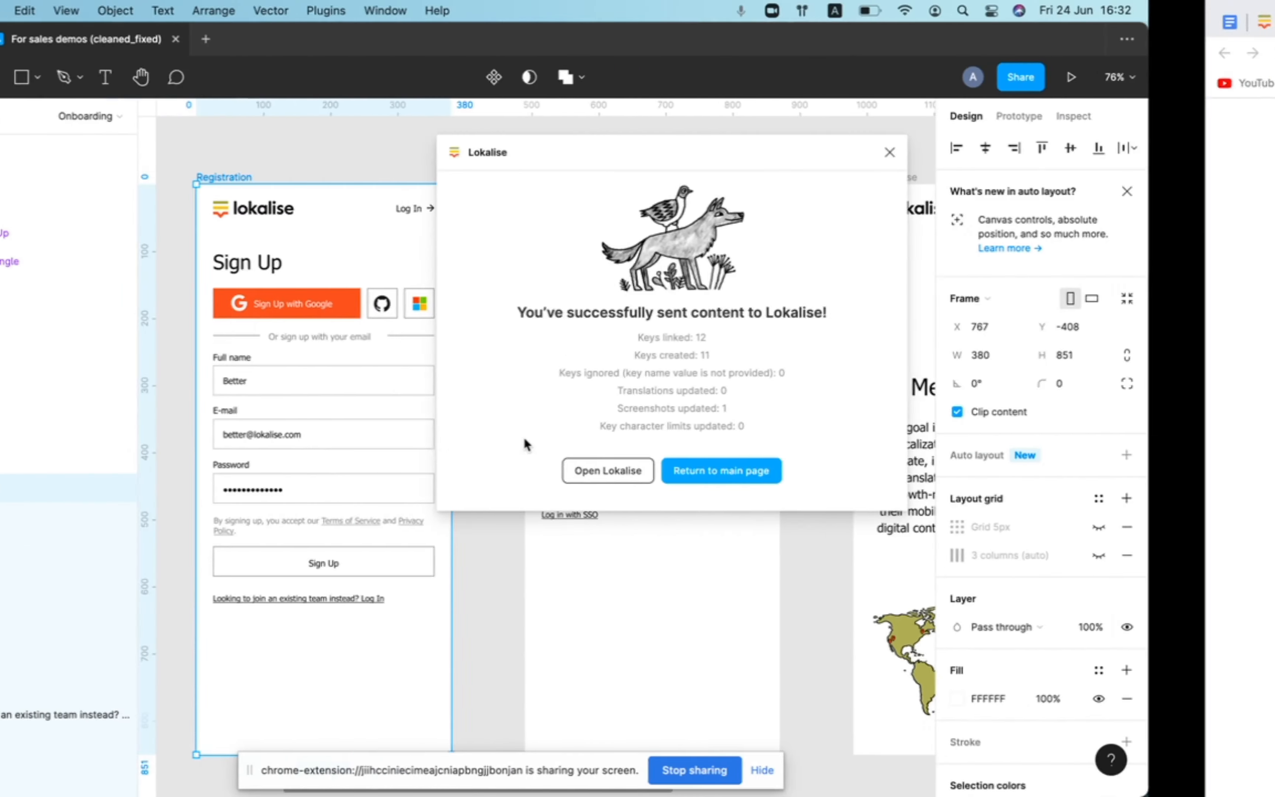
{"action": "left_click", "coordinate": [817, 469]}
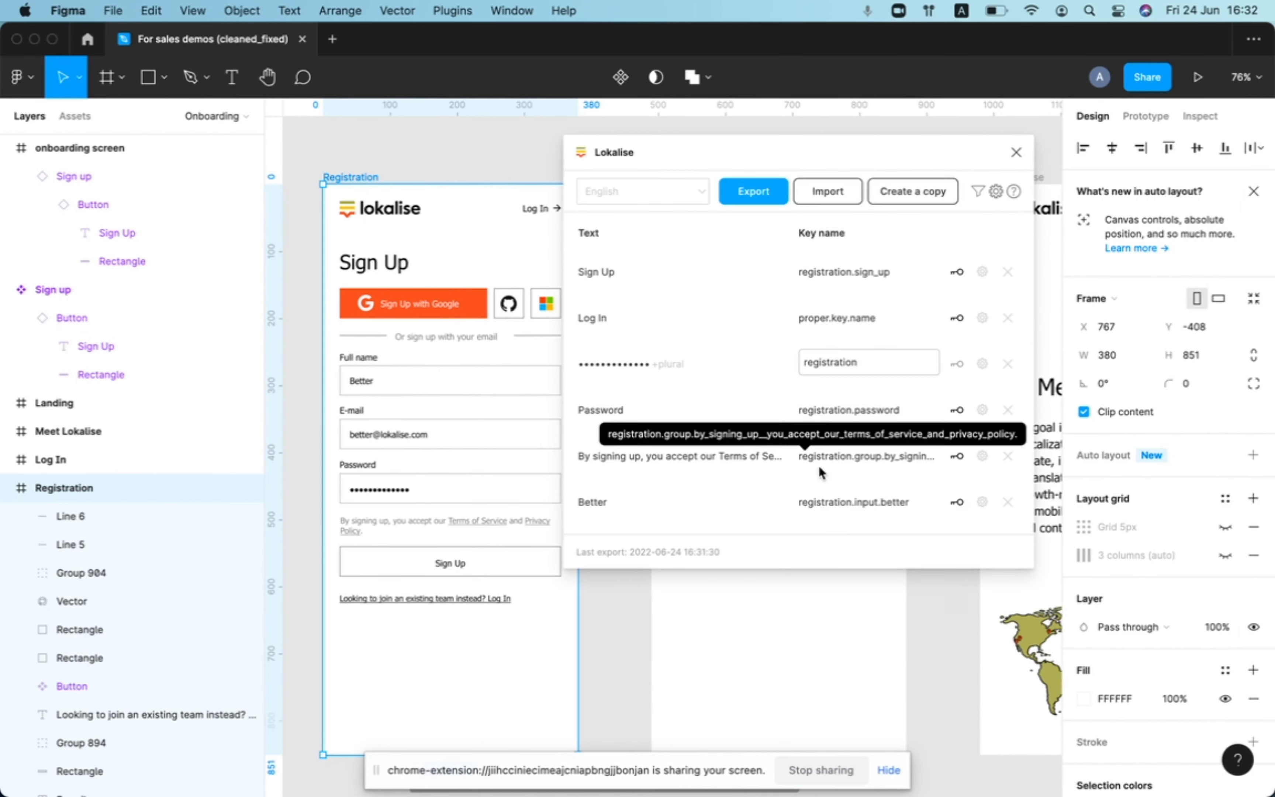
{"action": "left_click", "coordinate": [757, 194]}
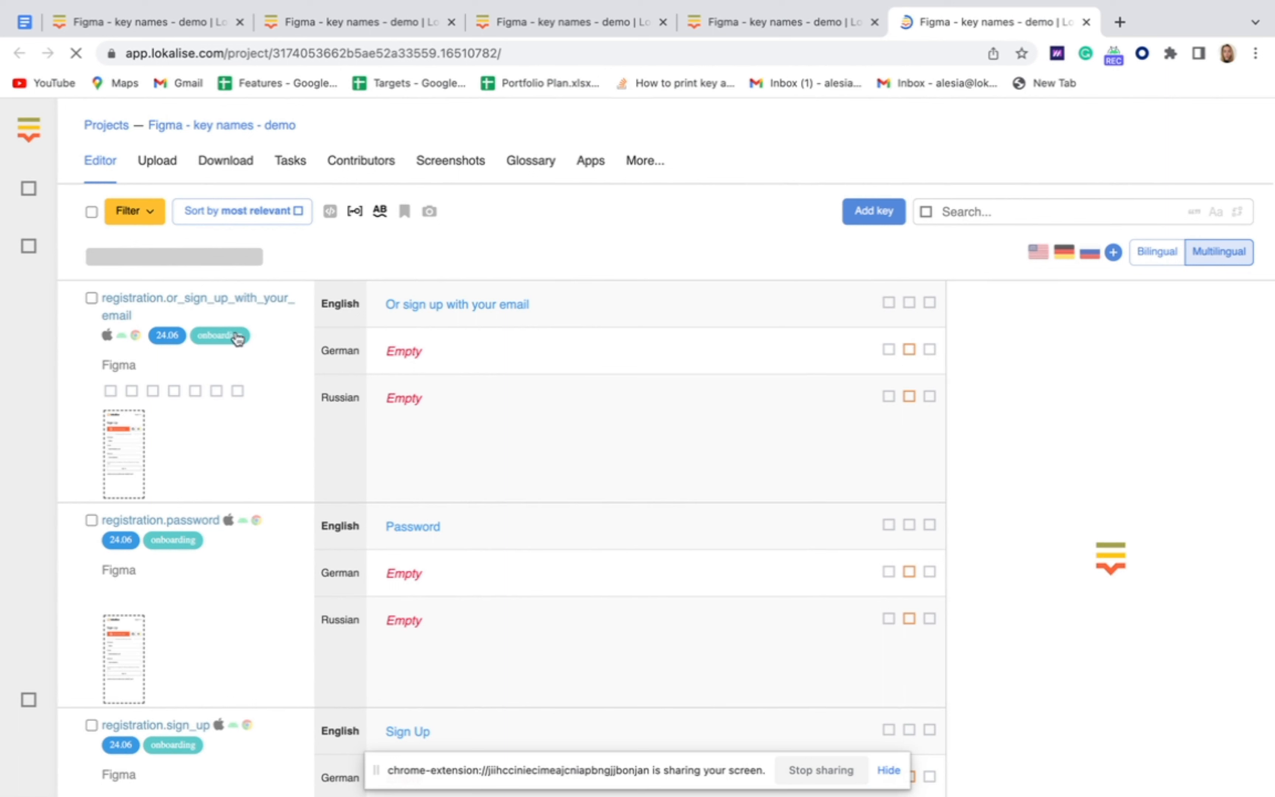
Step: In the Lokalise editor, filter the keys by the 24.06 tag and select all of them
{"action": "left_click", "coordinate": [91, 212]}
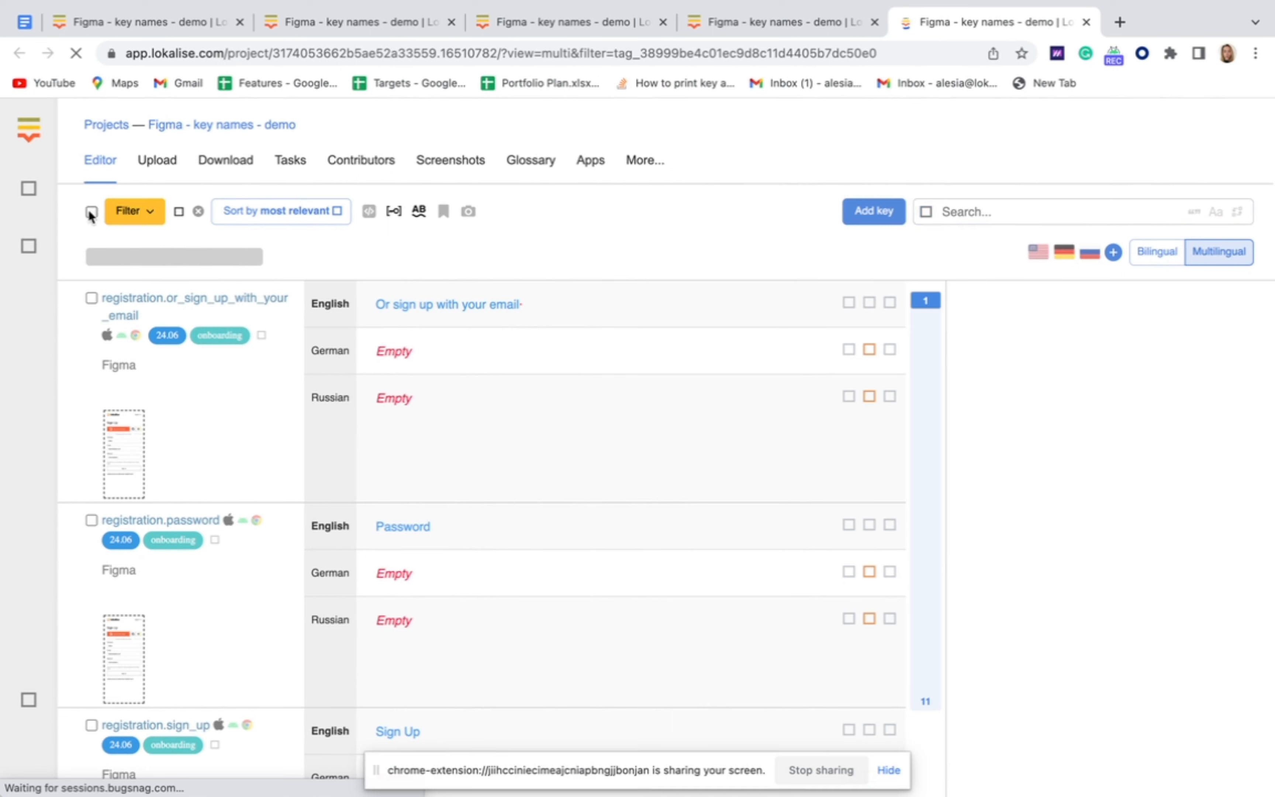
{"action": "left_click", "coordinate": [92, 211]}
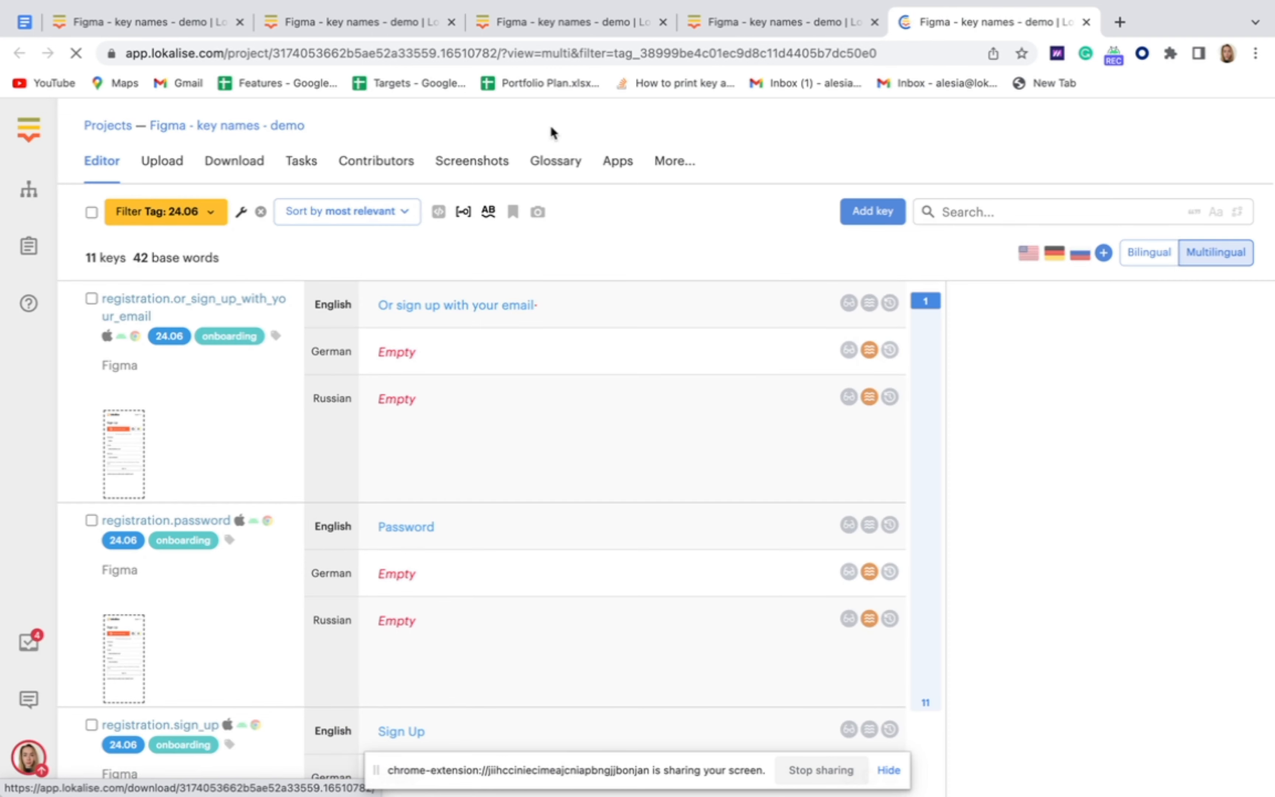
{"action": "left_click", "coordinate": [92, 211]}
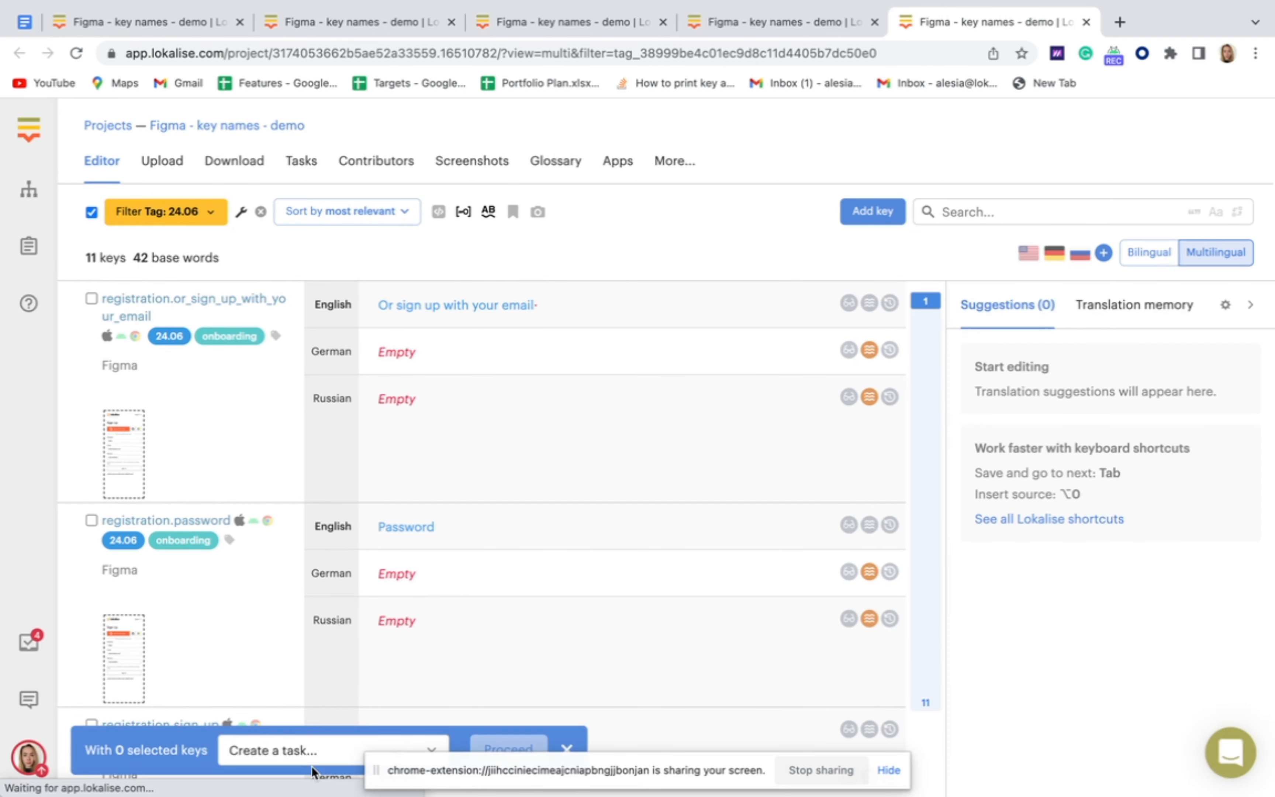
Step: Add the tag "to check" to all selected keys in bulk and reload the editor page
{"action": "left_click", "coordinate": [287, 750]}
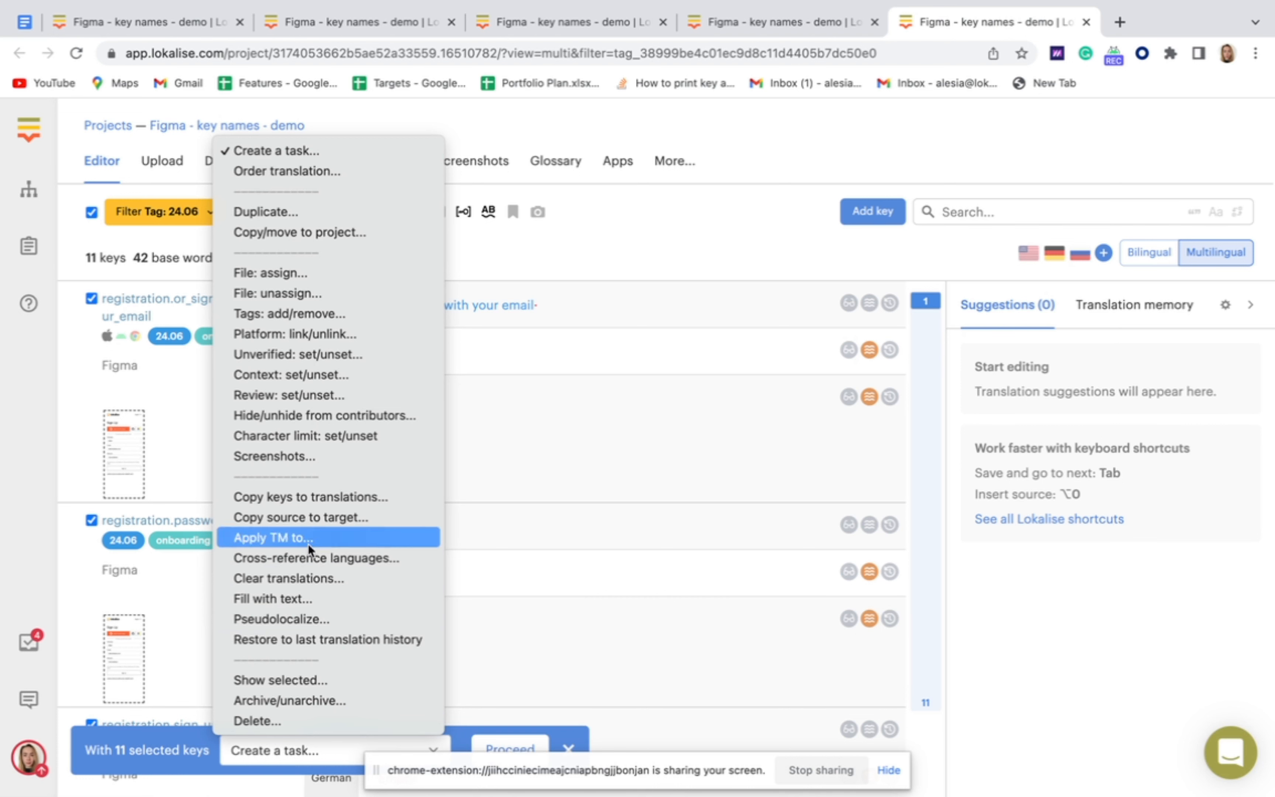
{"action": "left_click", "coordinate": [285, 312]}
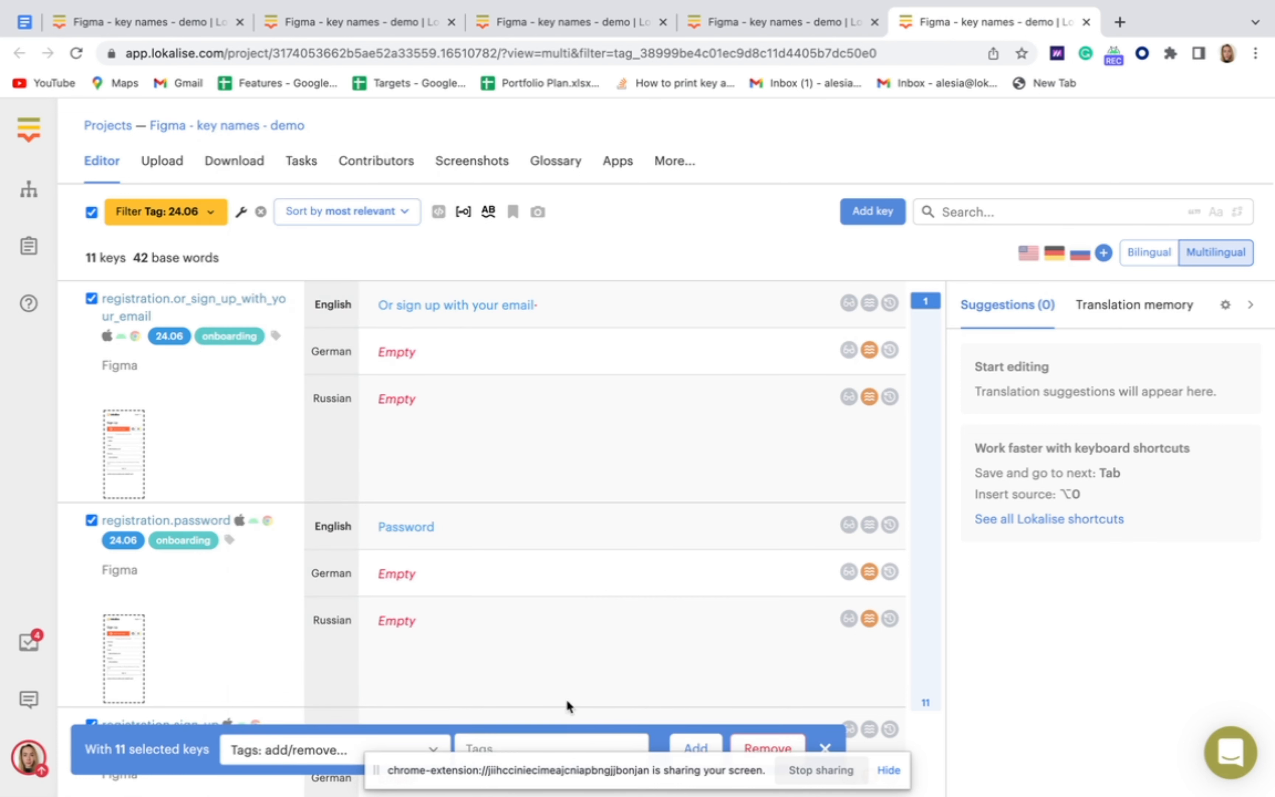
{"action": "left_click", "coordinate": [528, 743]}
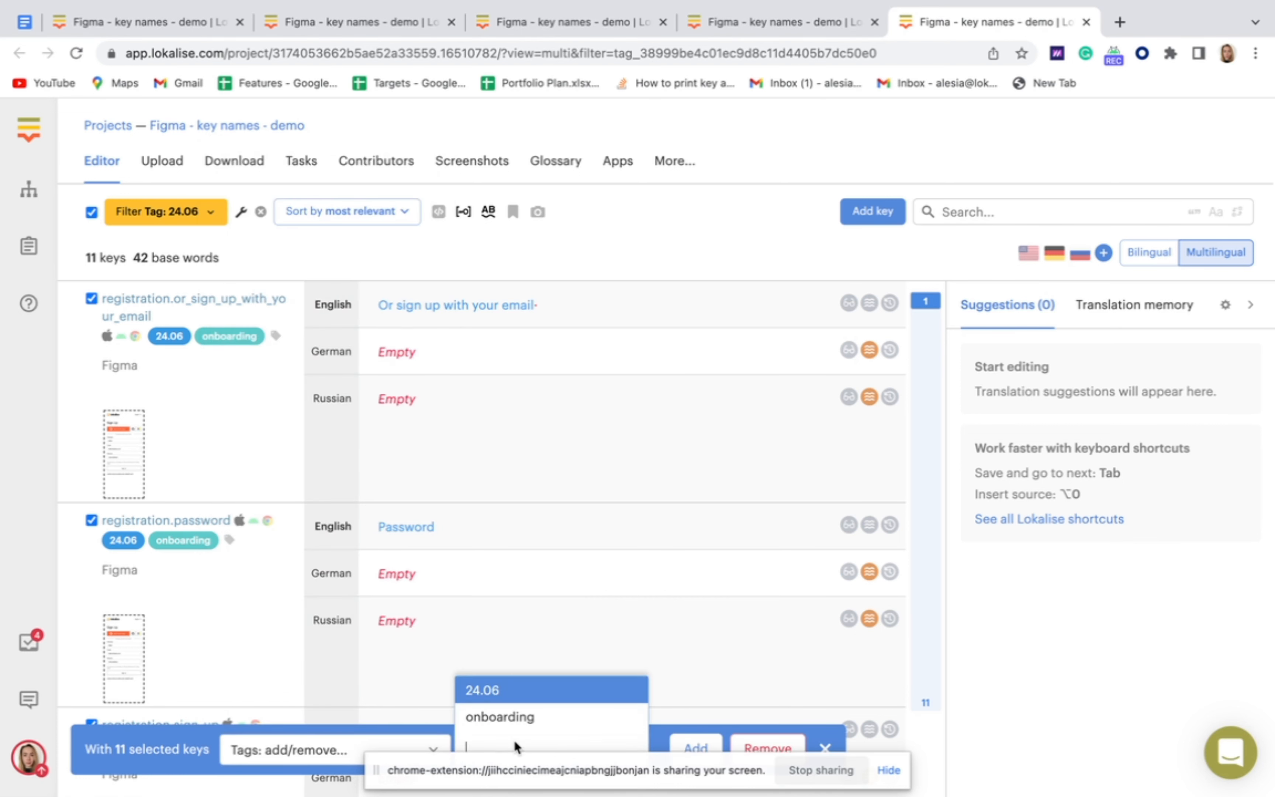
{"action": "type", "text": "to check"}
{"action": "left_click", "coordinate": [498, 719]}
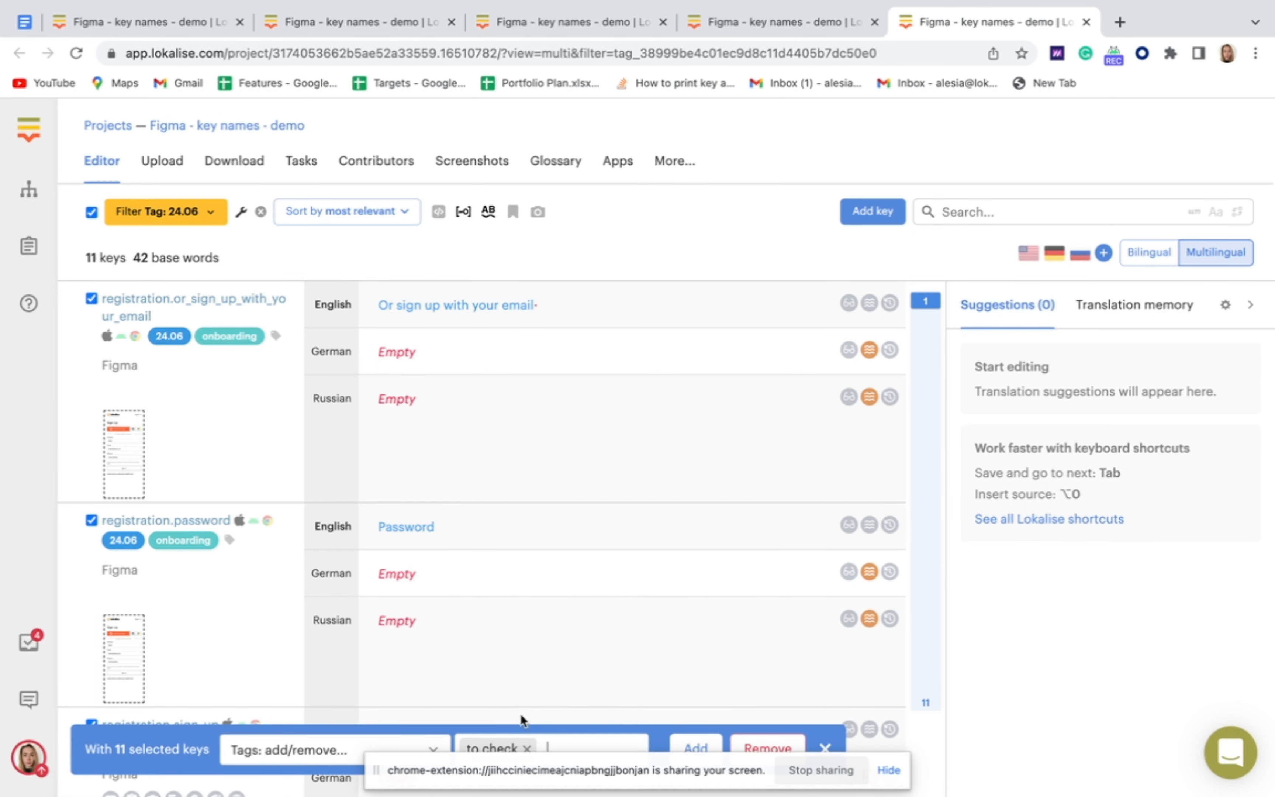
{"action": "left_click", "coordinate": [700, 745]}
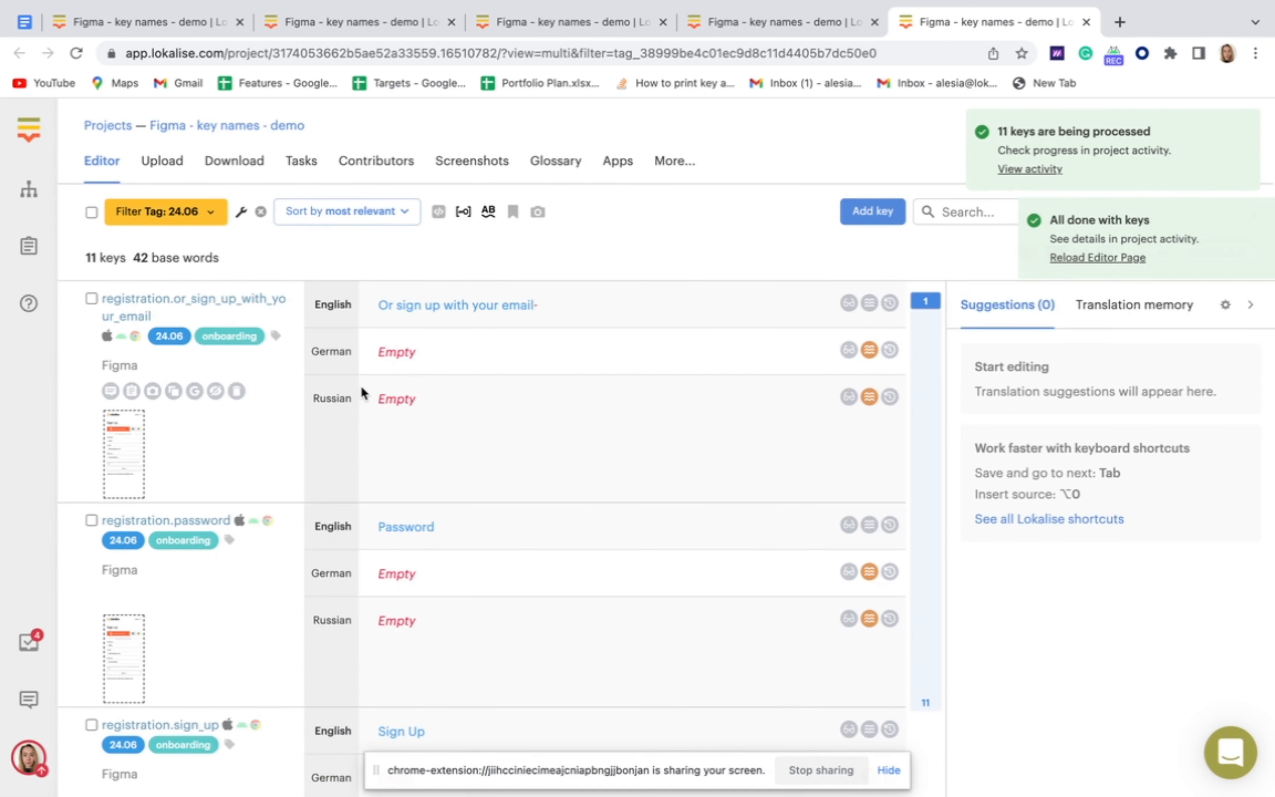
{"action": "left_click", "coordinate": [78, 53]}
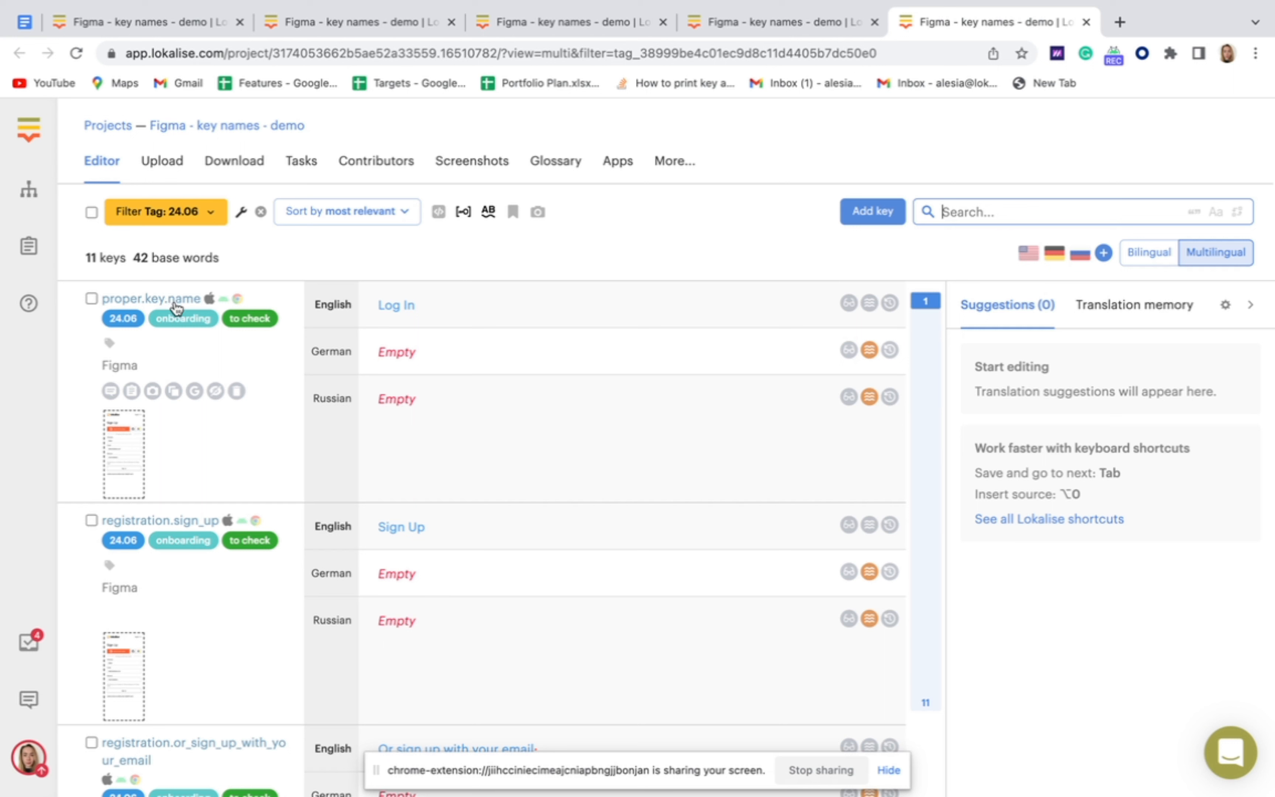
Step: Filter the keys by the "to check" tag and look through the filtered key names
{"action": "left_click", "coordinate": [258, 321]}
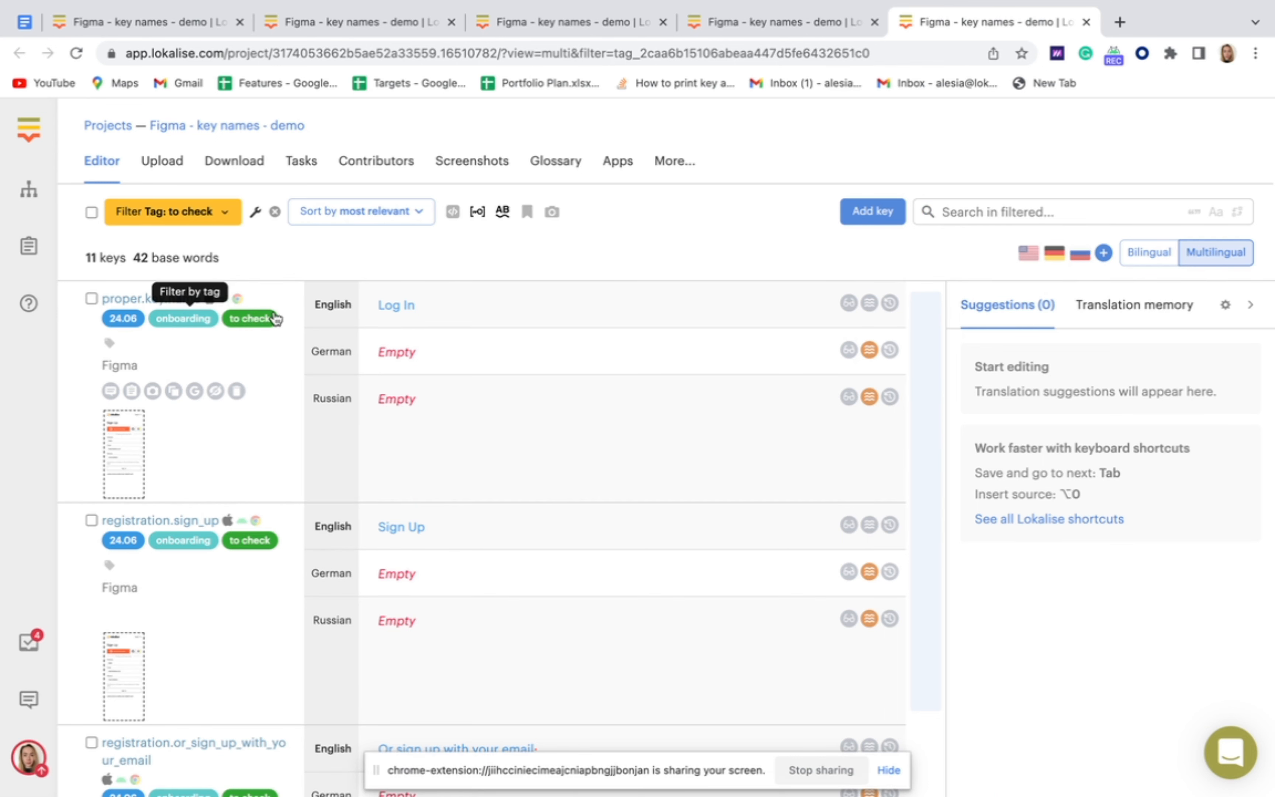
{"action": "scroll", "coordinate": [274, 319], "scroll_direction": "down", "scroll_amount": 10}
{"action": "scroll", "coordinate": [274, 319], "scroll_direction": "up", "scroll_amount": 10}
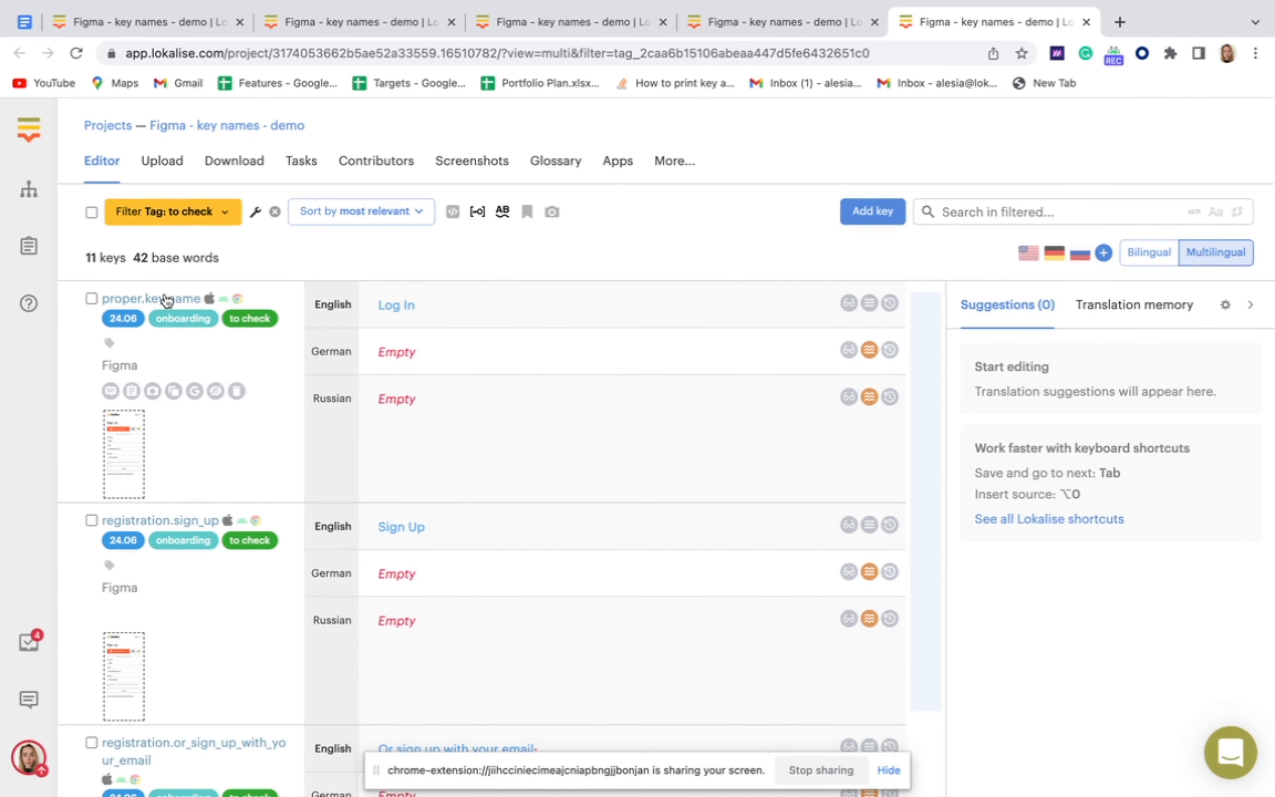
{"action": "scroll", "coordinate": [204, 422], "scroll_direction": "down", "scroll_amount": 10}
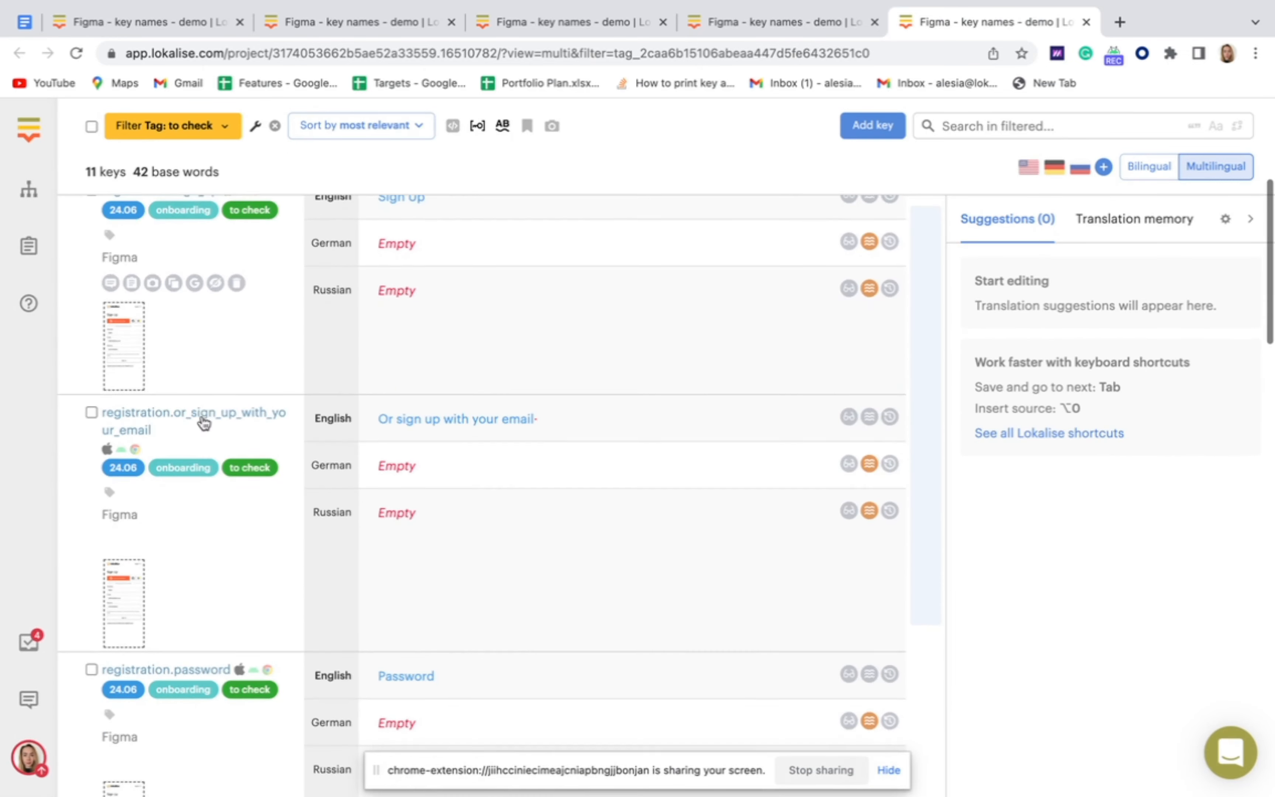
{"action": "scroll", "coordinate": [201, 414], "scroll_direction": "down", "scroll_amount": 15}
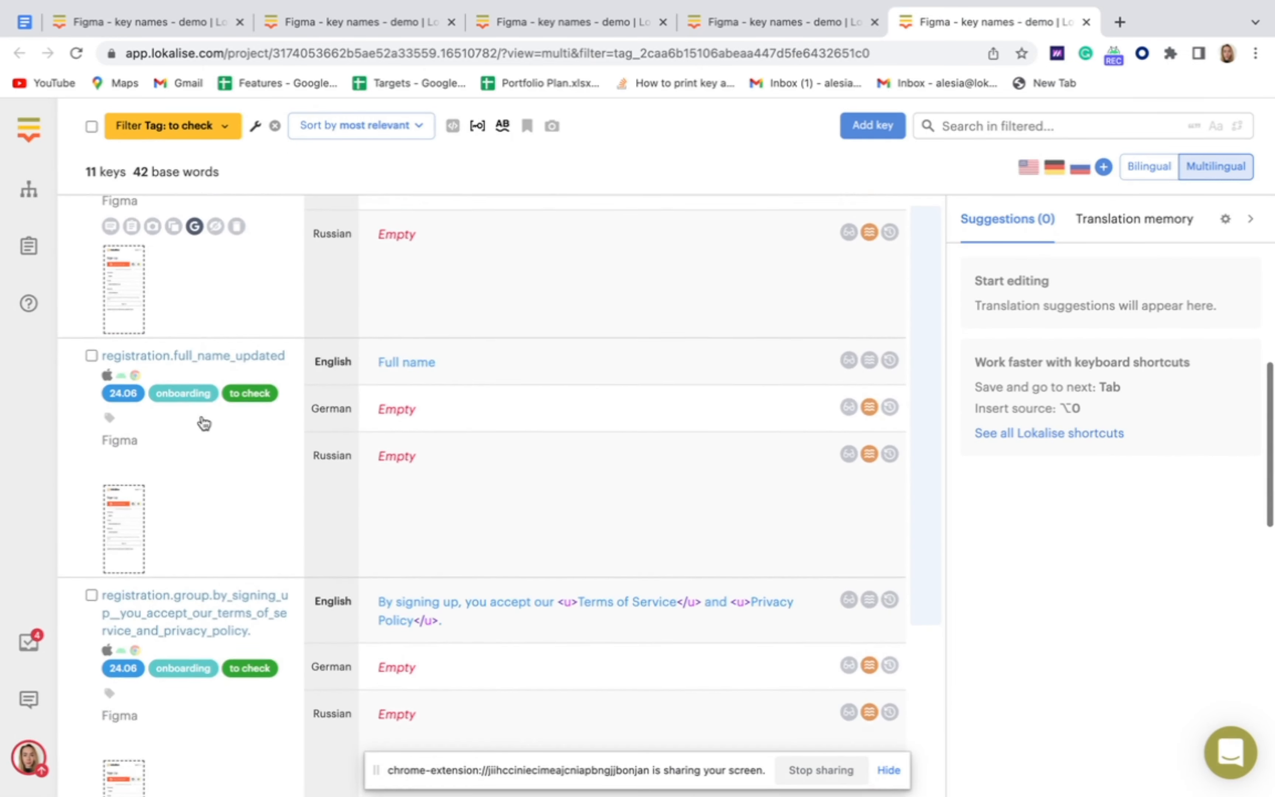
{"action": "scroll", "coordinate": [202, 418], "scroll_direction": "down", "scroll_amount": 10}
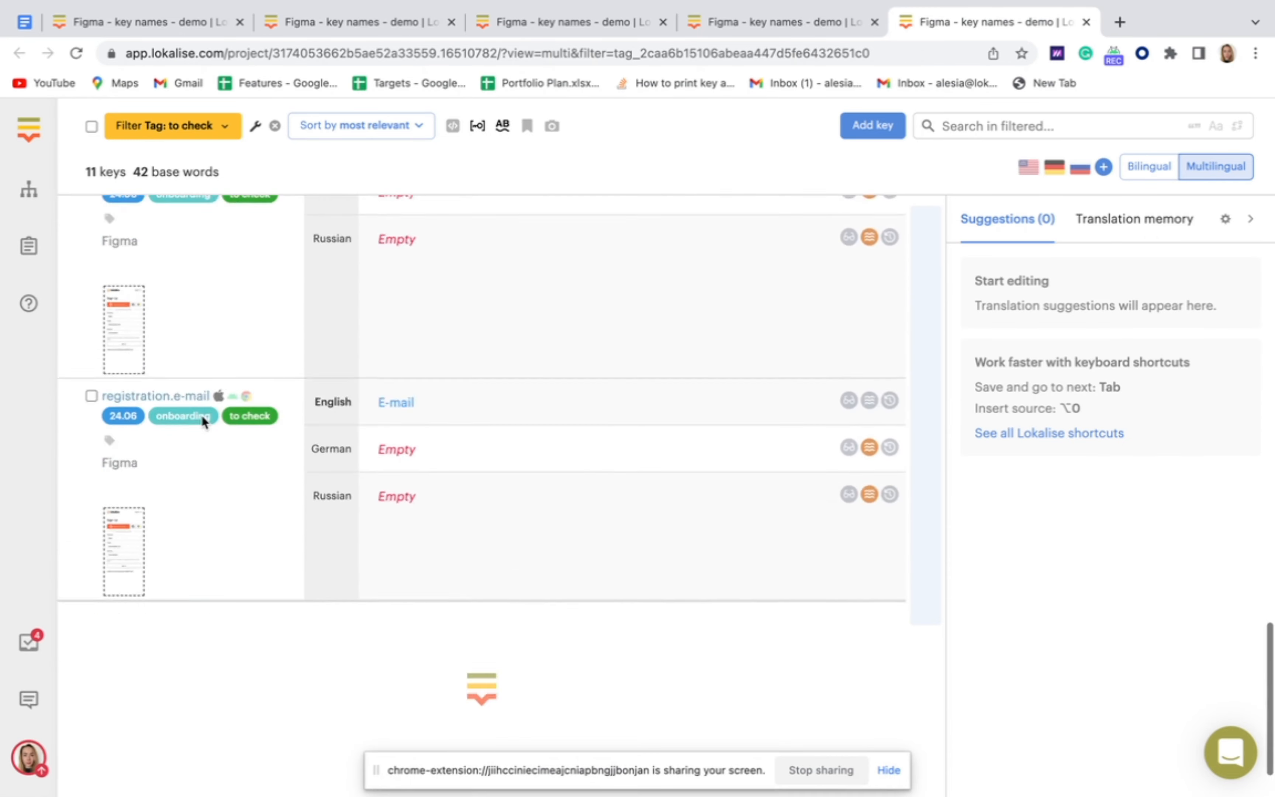
{"action": "scroll", "coordinate": [202, 417], "scroll_direction": "up", "scroll_amount": 20}
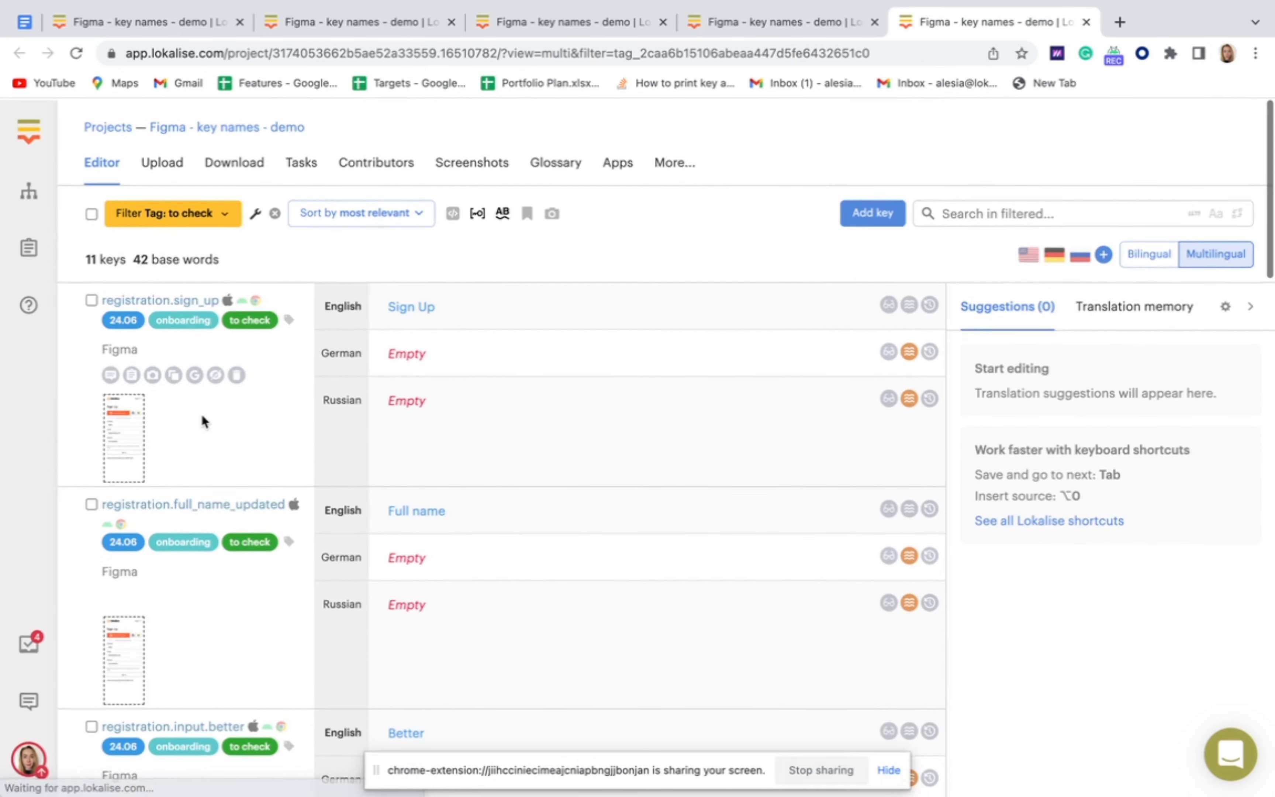
Step: Rename the "By signing up, you accept our Terms of Service" key to another.proper.key.name and save it
{"action": "scroll", "coordinate": [195, 505], "scroll_direction": "down", "scroll_amount": 10}
{"action": "scroll", "coordinate": [195, 508], "scroll_direction": "down", "scroll_amount": 6}
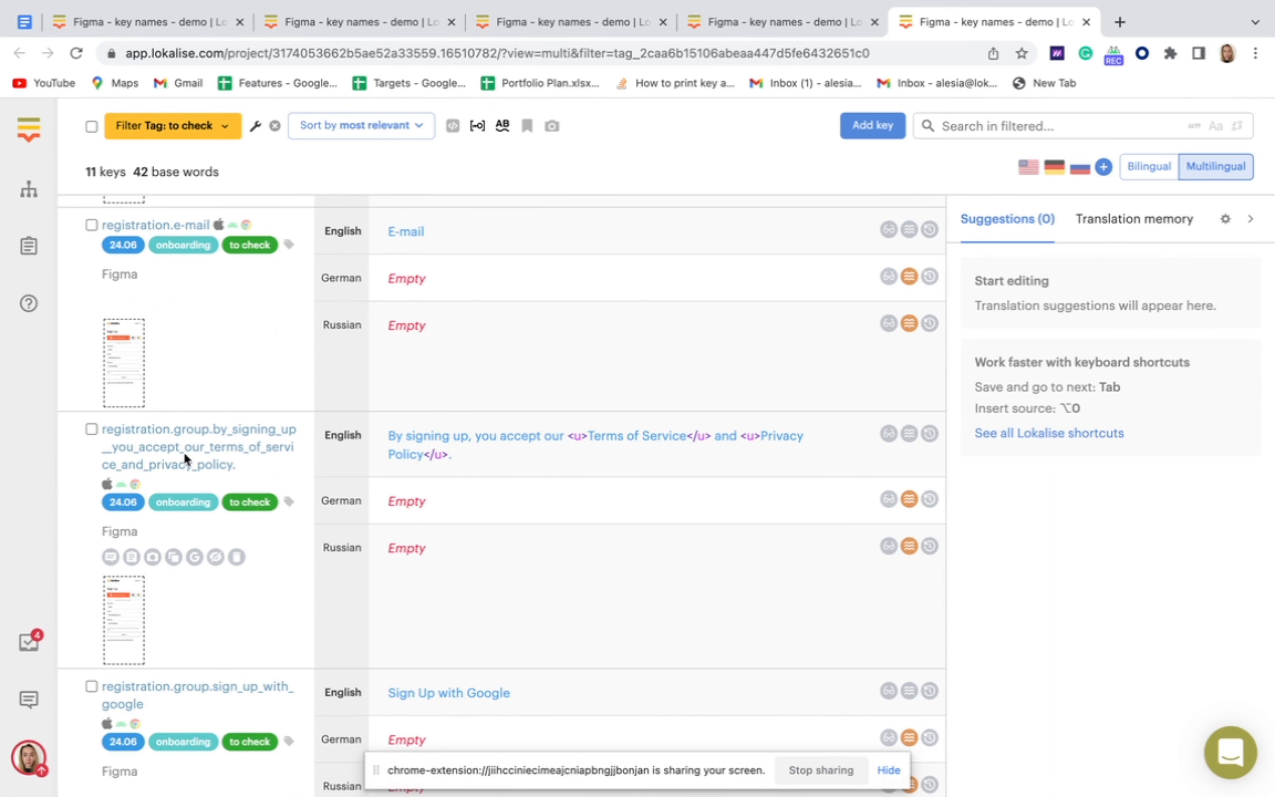
{"action": "left_click", "coordinate": [184, 452]}
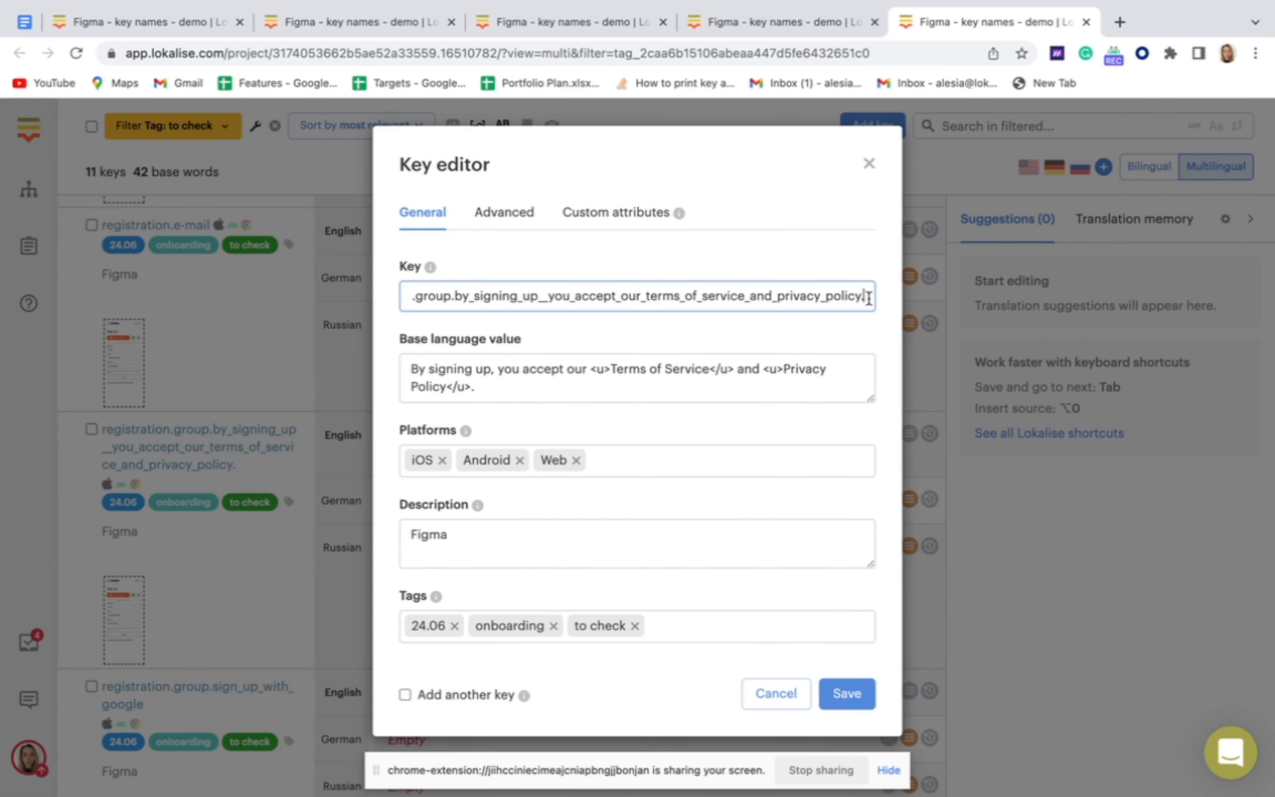
{"action": "key", "text": "super+a"}
{"action": "type", "text": "andthe"}
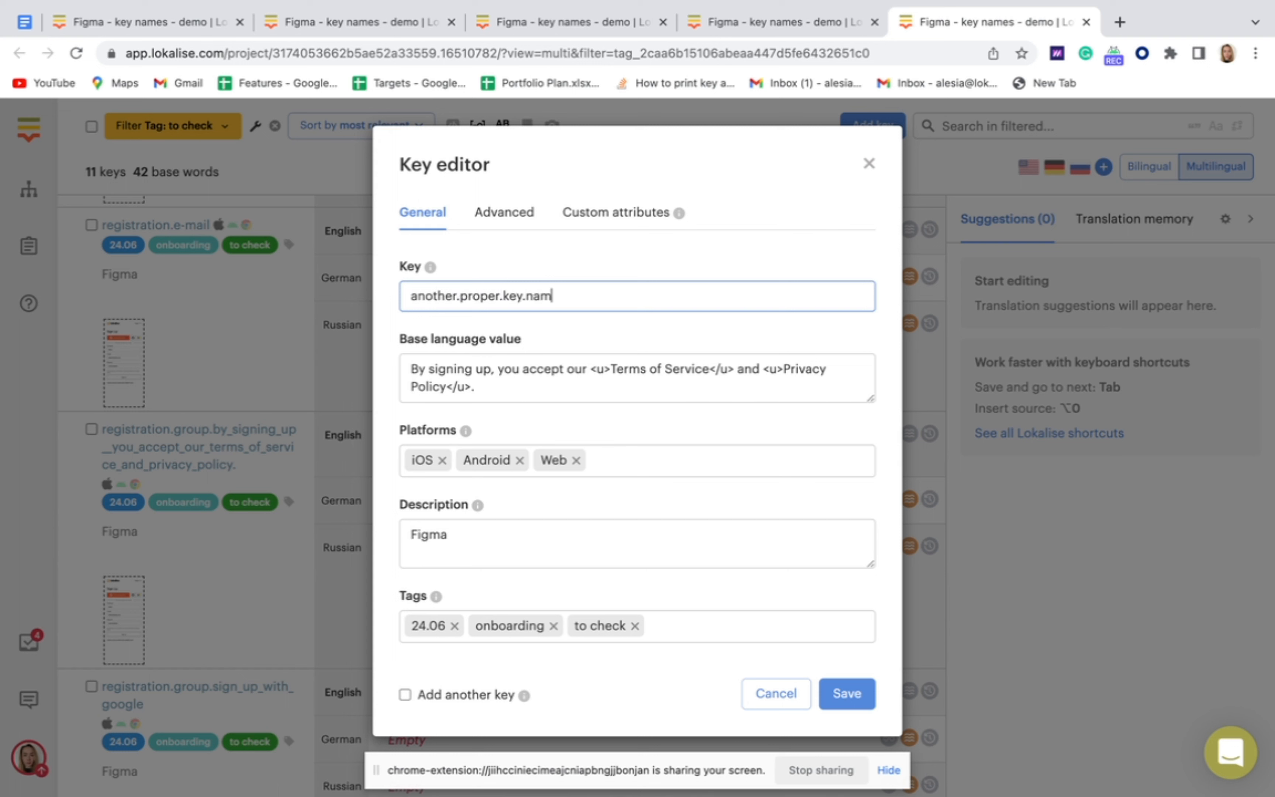
{"action": "left_click", "coordinate": [844, 689]}
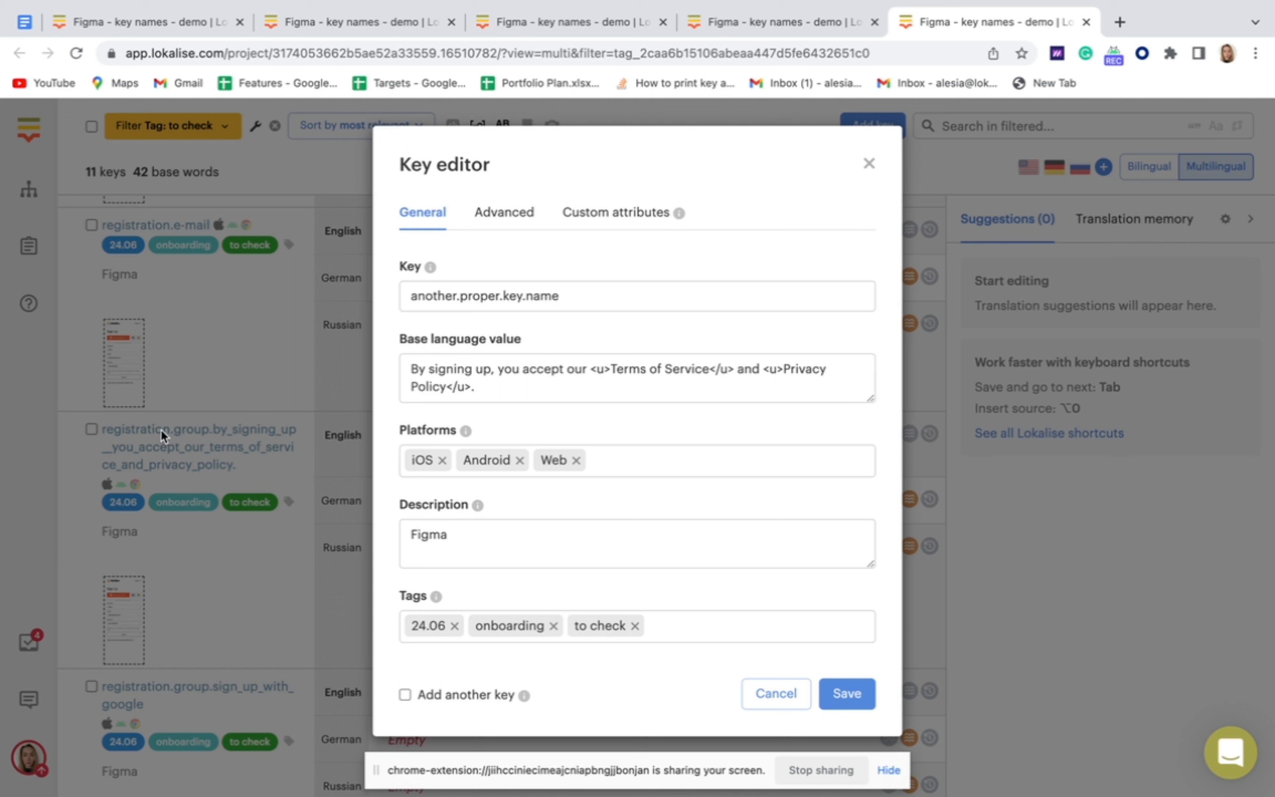
{"action": "left_click", "coordinate": [857, 693]}
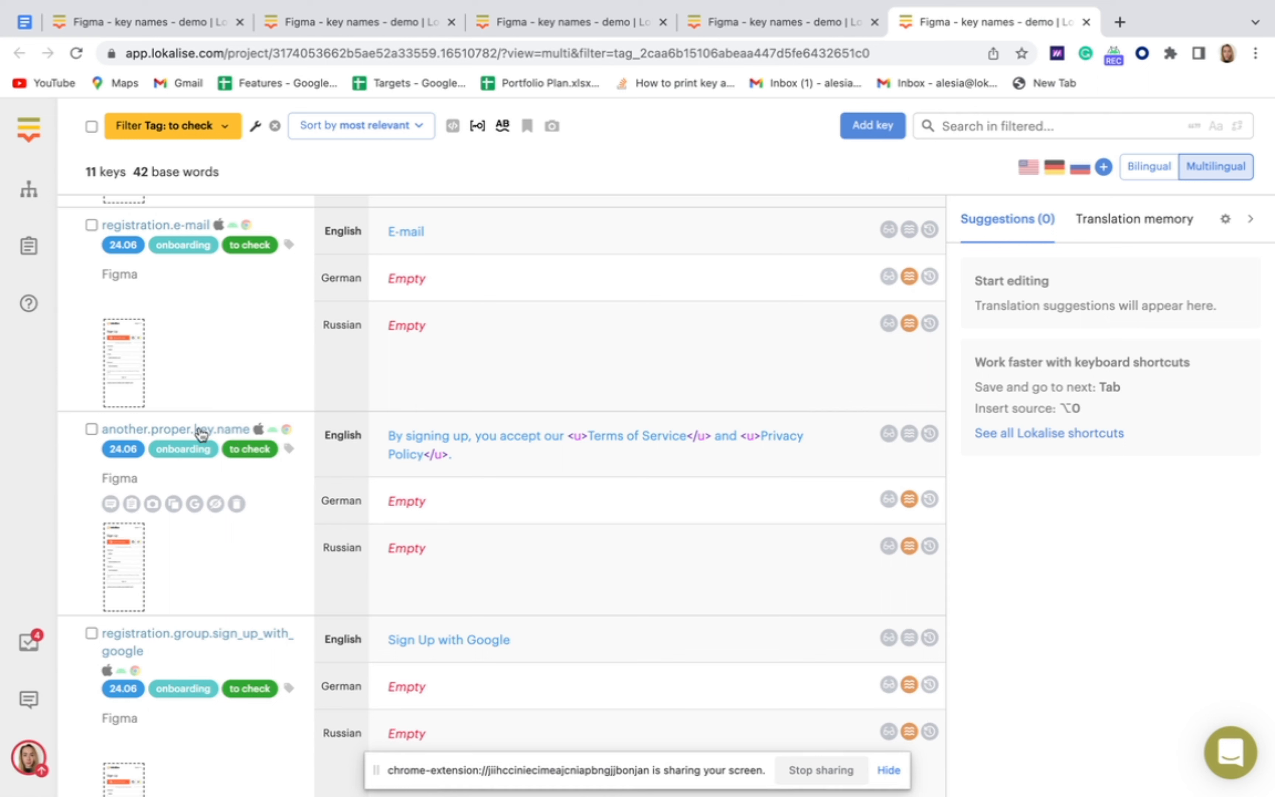
Step: Remove the "to check" tag from all the filtered keys in bulk and clear the tag filter
{"action": "scroll", "coordinate": [278, 429], "scroll_direction": "up", "scroll_amount": 10}
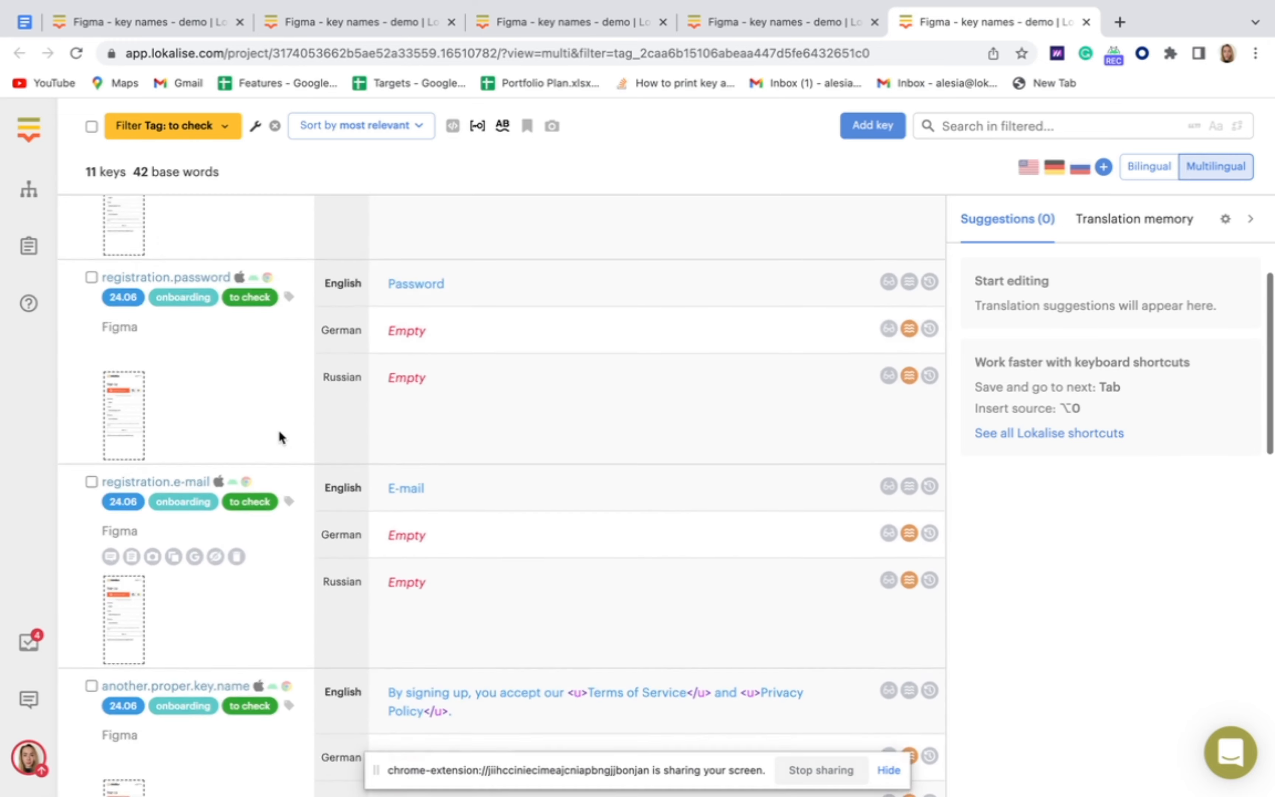
{"action": "scroll", "coordinate": [279, 431], "scroll_direction": "down", "scroll_amount": 15}
{"action": "scroll", "coordinate": [279, 431], "scroll_direction": "up", "scroll_amount": 15}
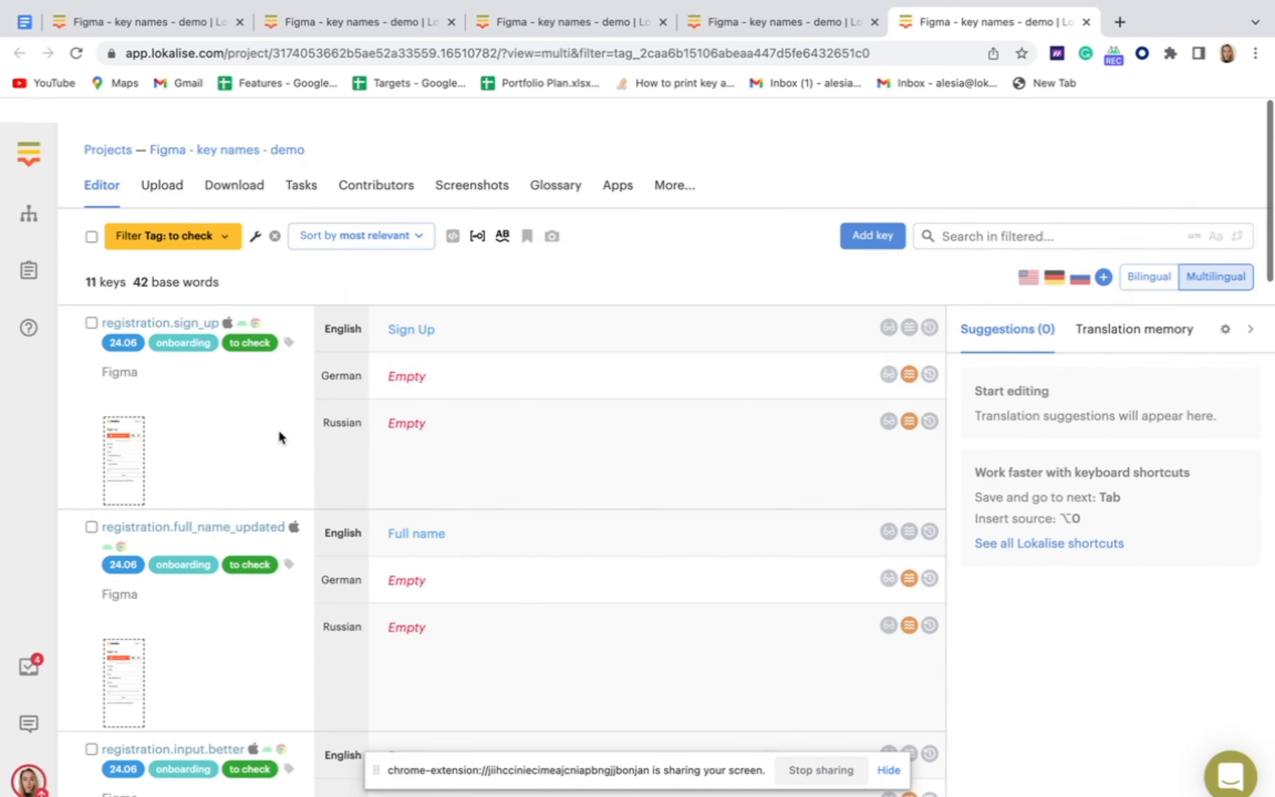
{"action": "left_click", "coordinate": [92, 210]}
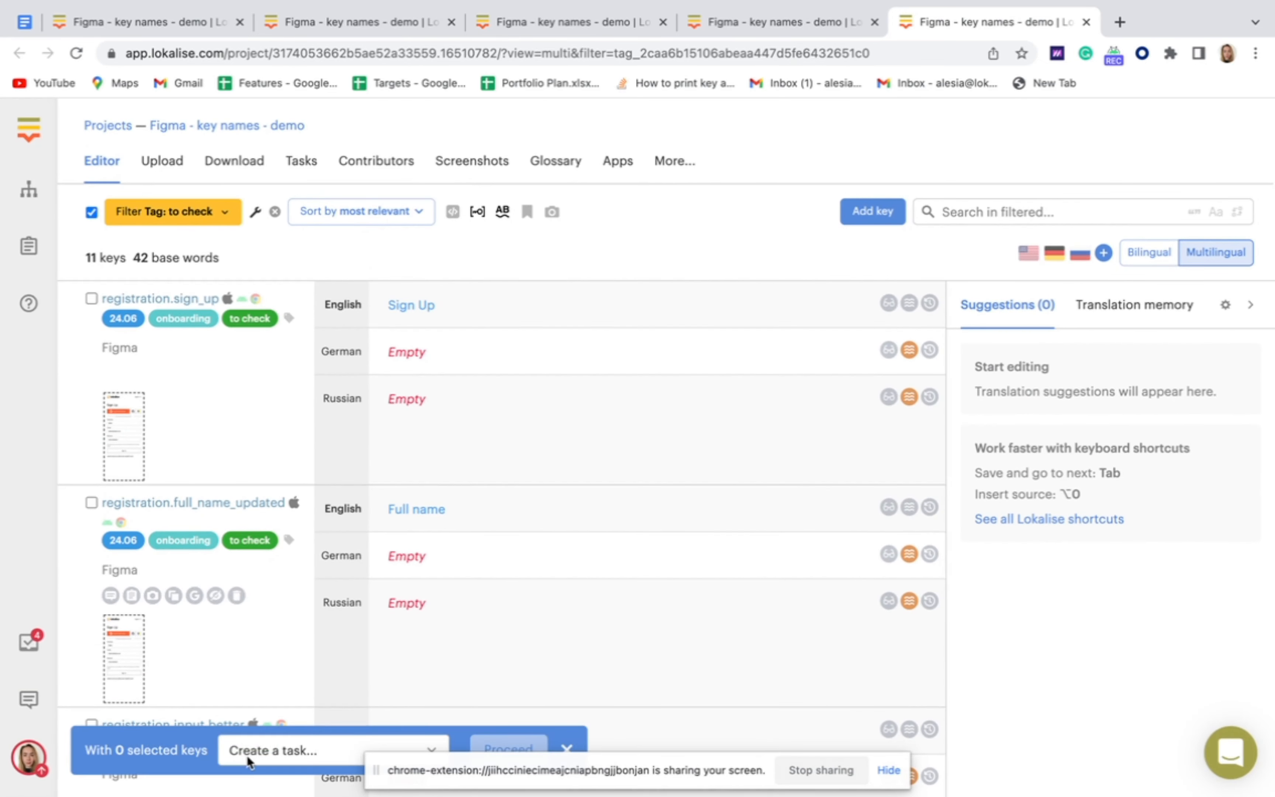
{"action": "left_click", "coordinate": [255, 749]}
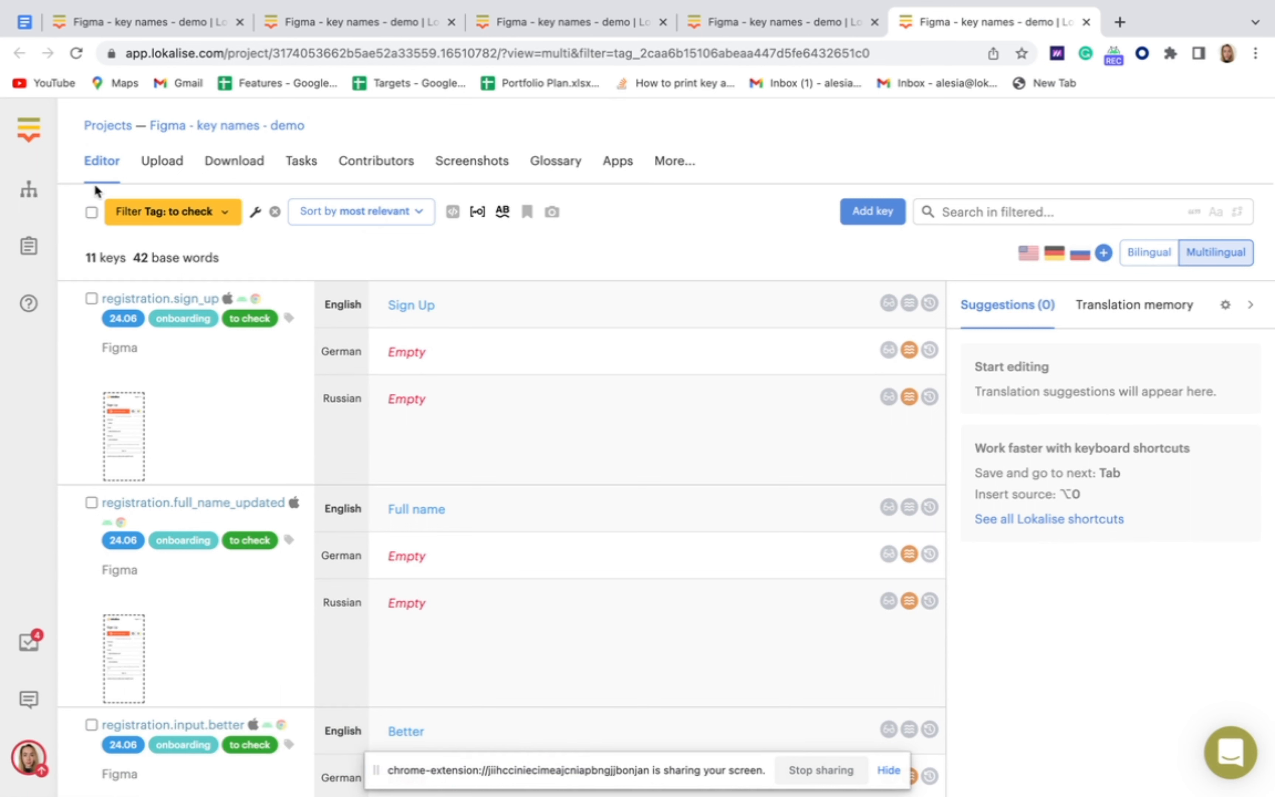
{"action": "left_click", "coordinate": [93, 213]}
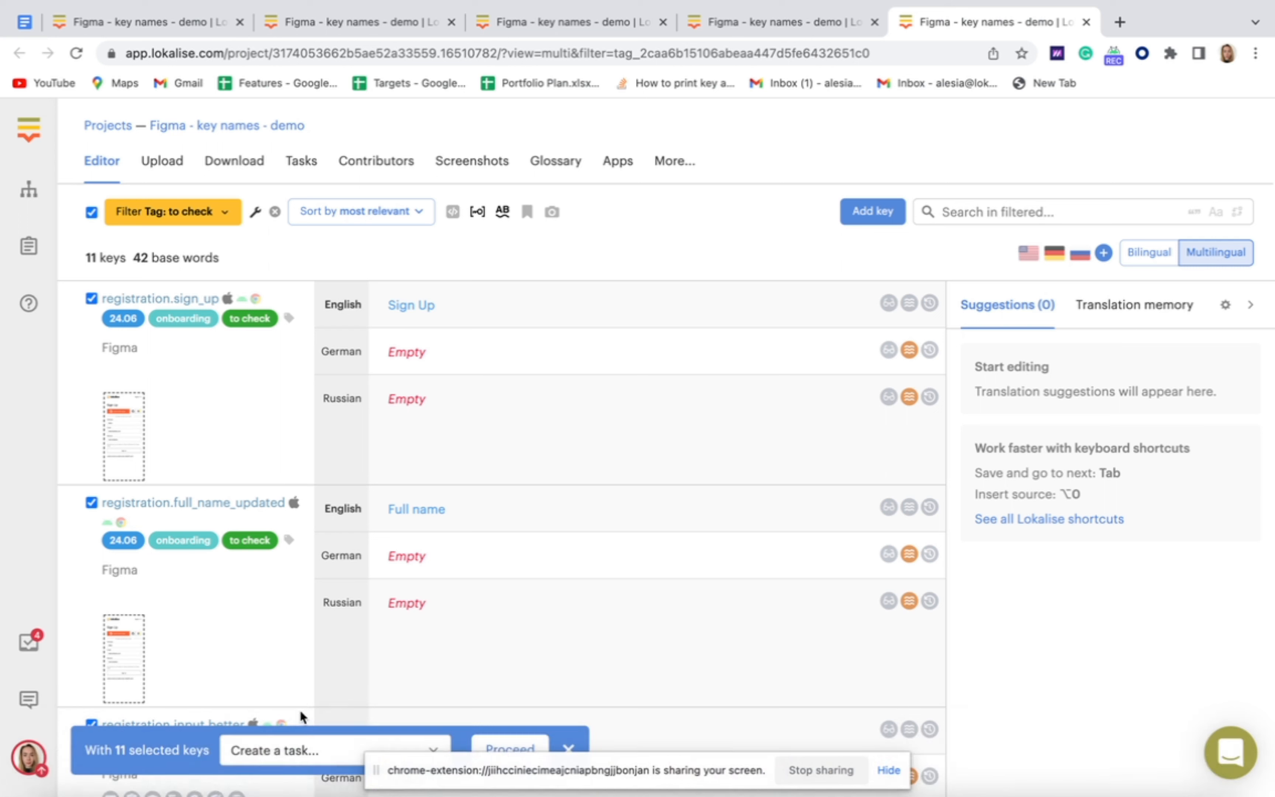
{"action": "left_click", "coordinate": [295, 748]}
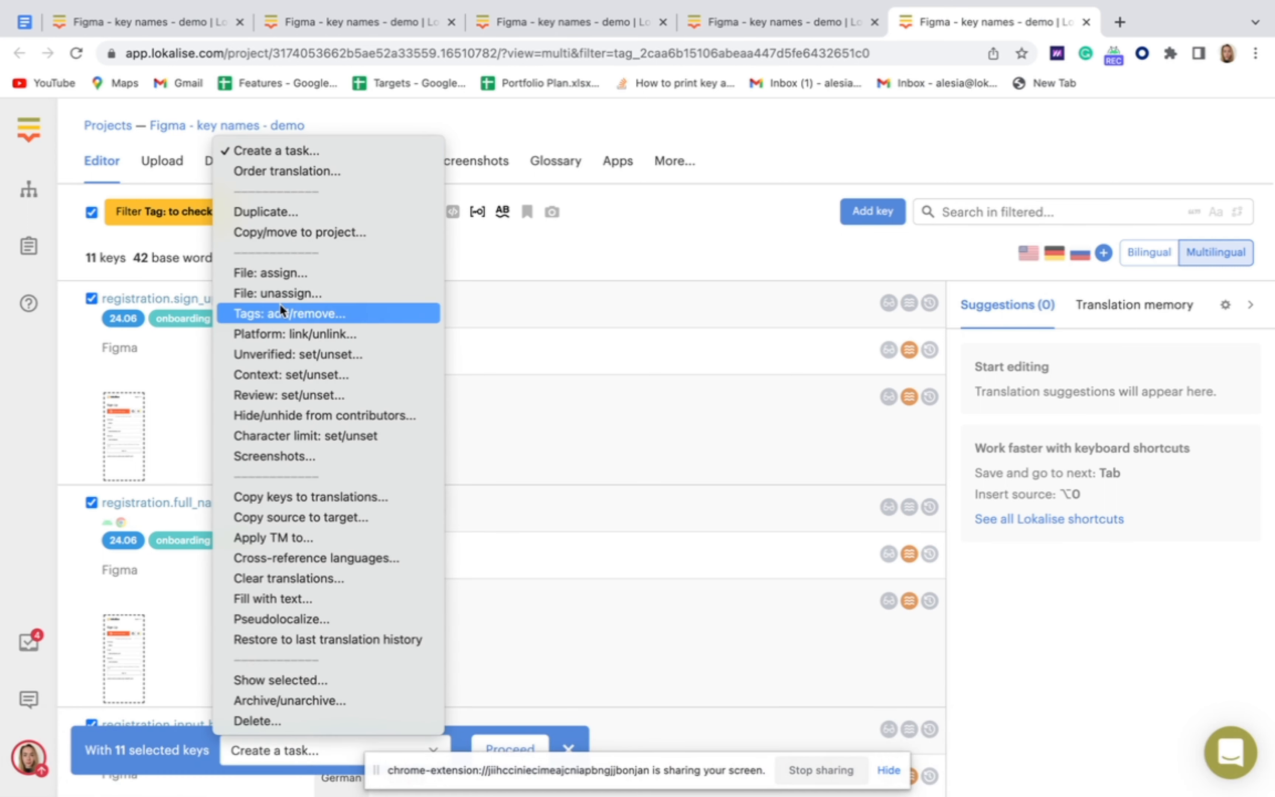
{"action": "left_click", "coordinate": [280, 313]}
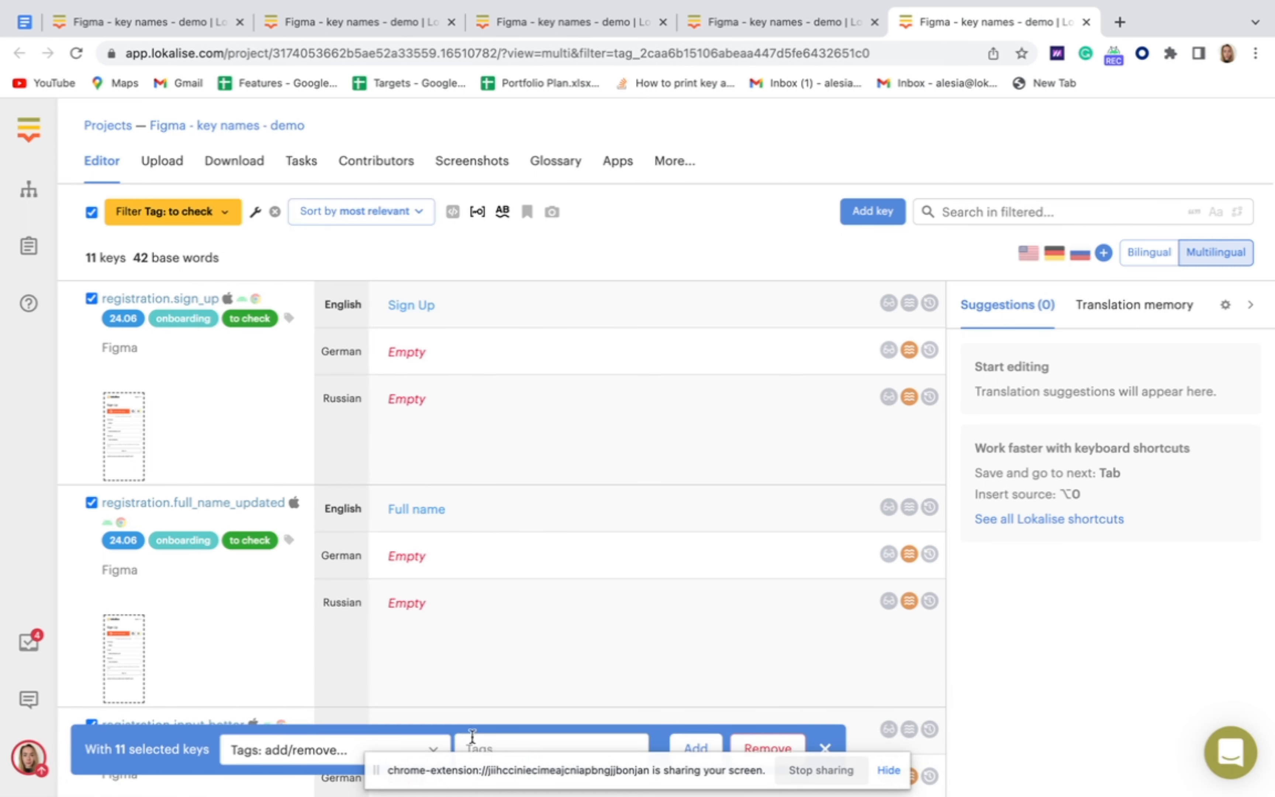
{"action": "left_click", "coordinate": [497, 742]}
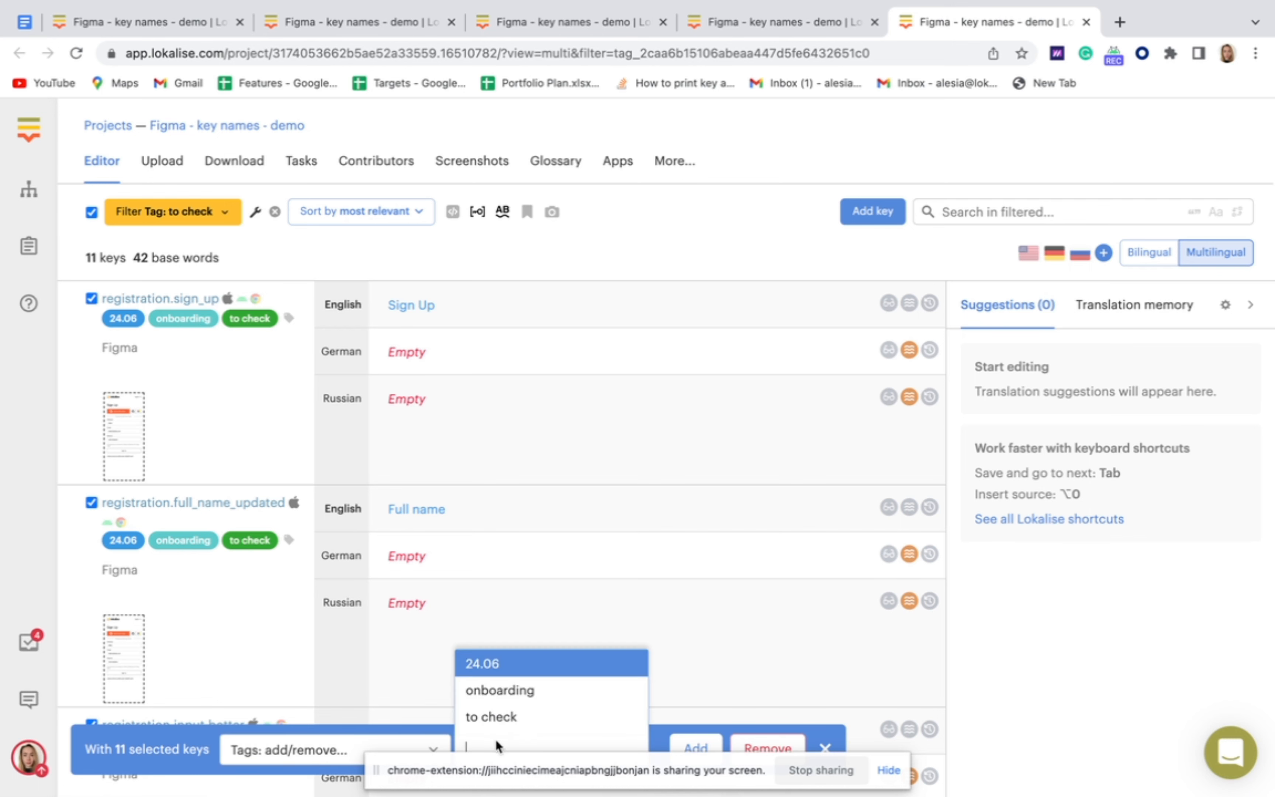
{"action": "left_click", "coordinate": [498, 716]}
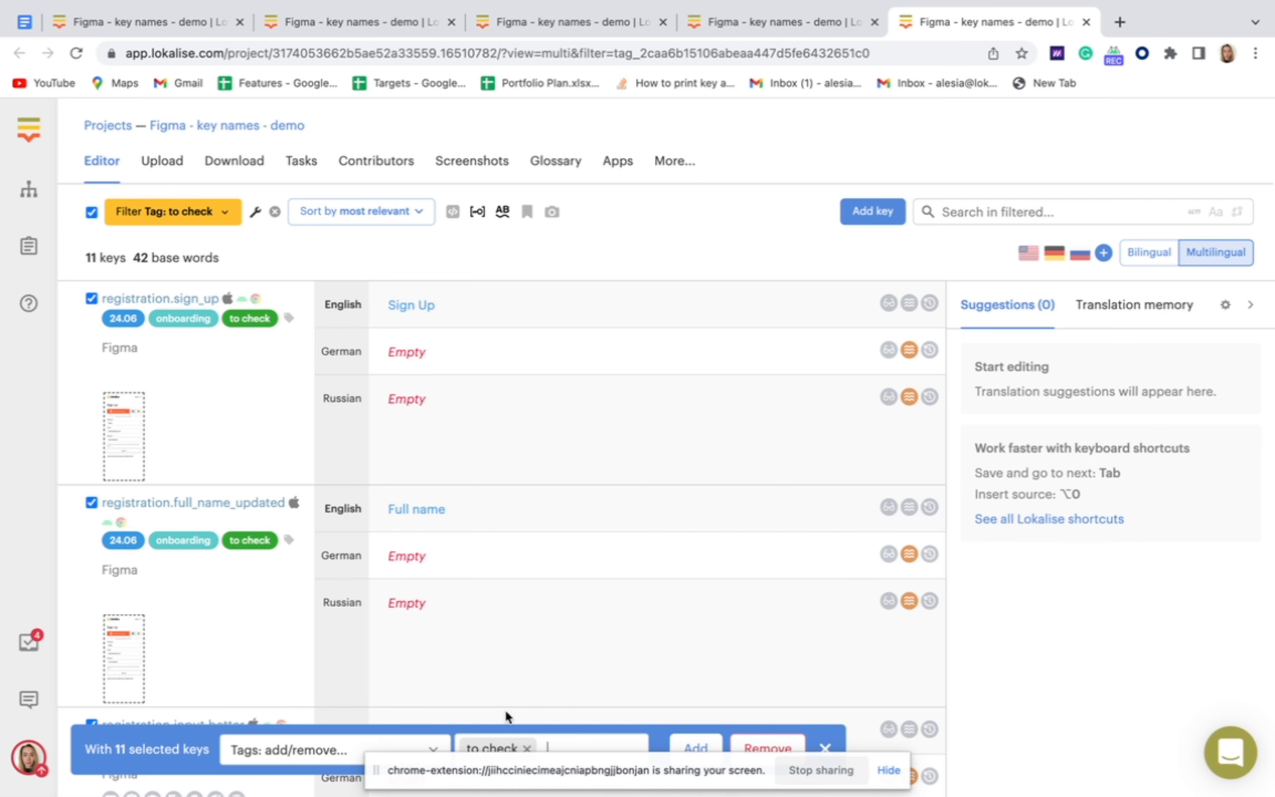
{"action": "left_click", "coordinate": [775, 747]}
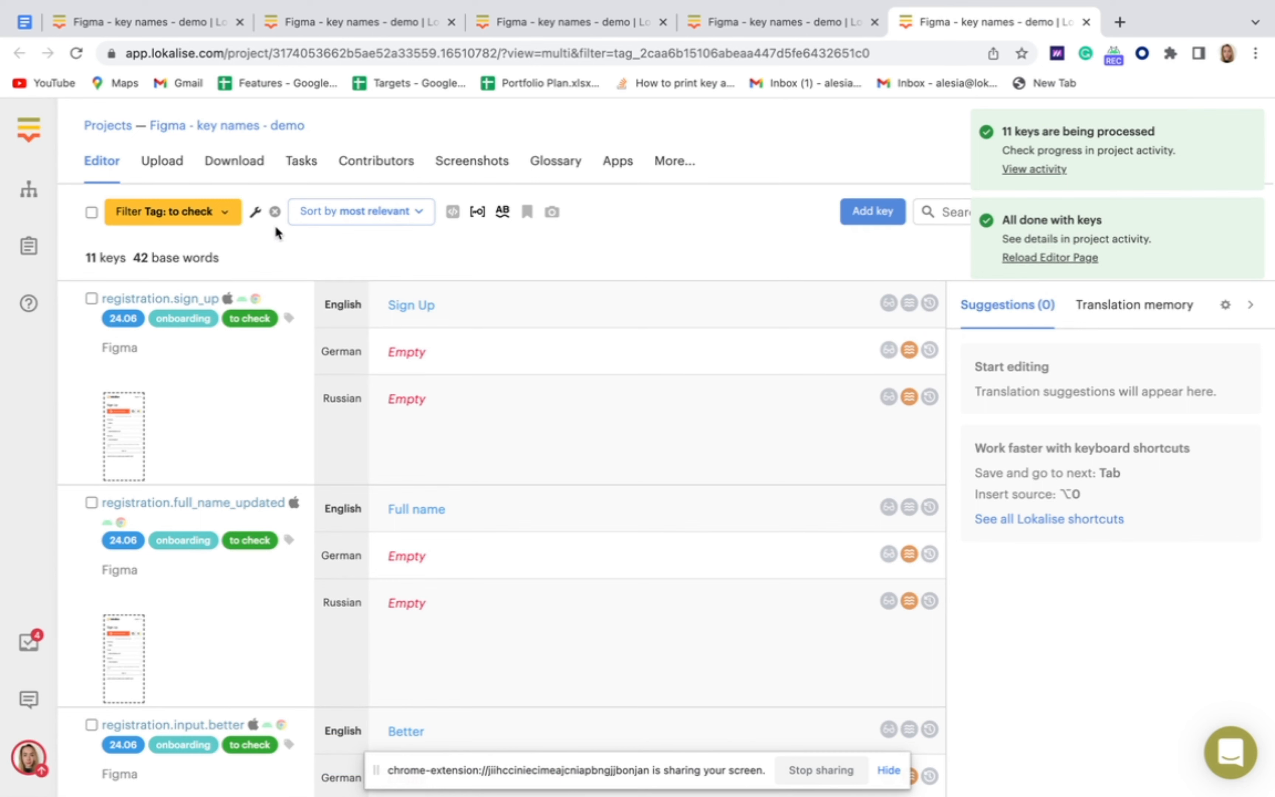
{"action": "left_click", "coordinate": [274, 212]}
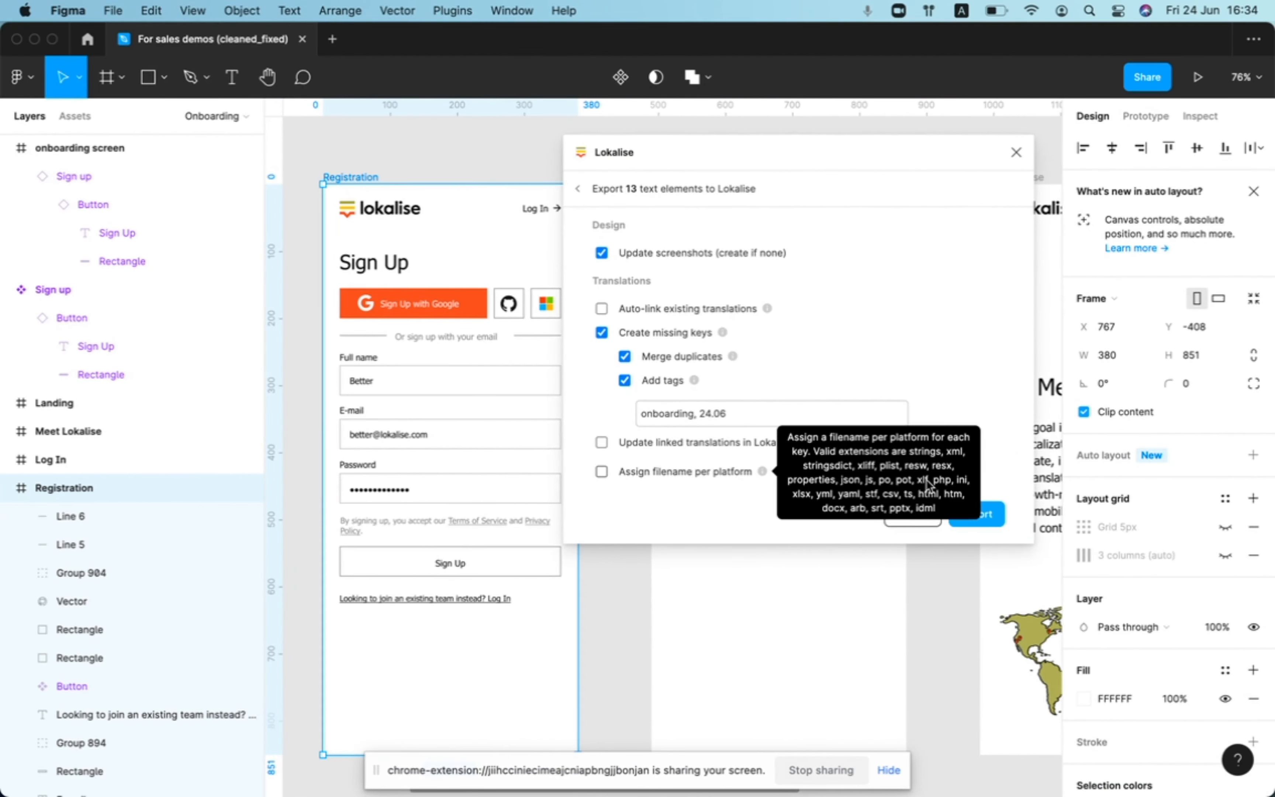
Step: Switch to Figma, cancel the export options, and select all elements inside the Registration frame to review their key names
{"action": "left_click", "coordinate": [906, 521]}
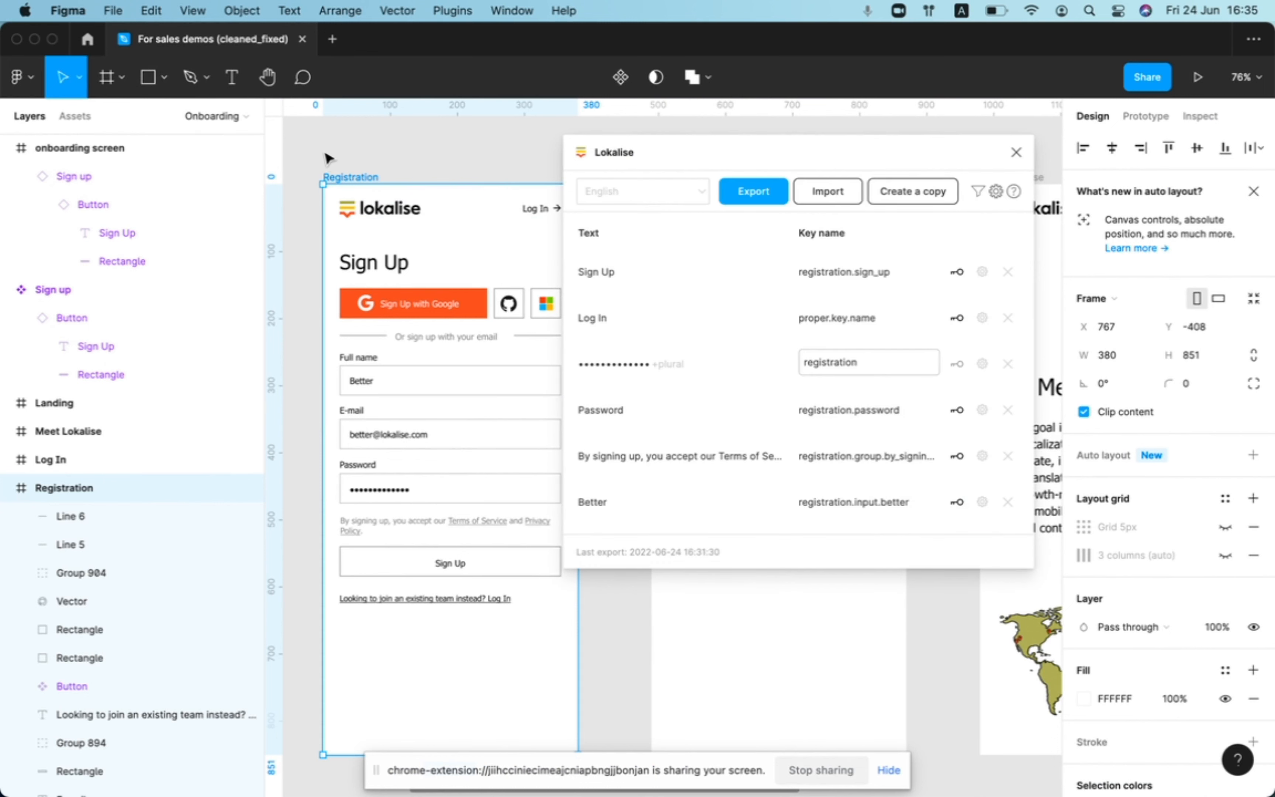
{"action": "left_click_drag", "start_coordinate": [321, 157], "coordinate": [609, 743]}
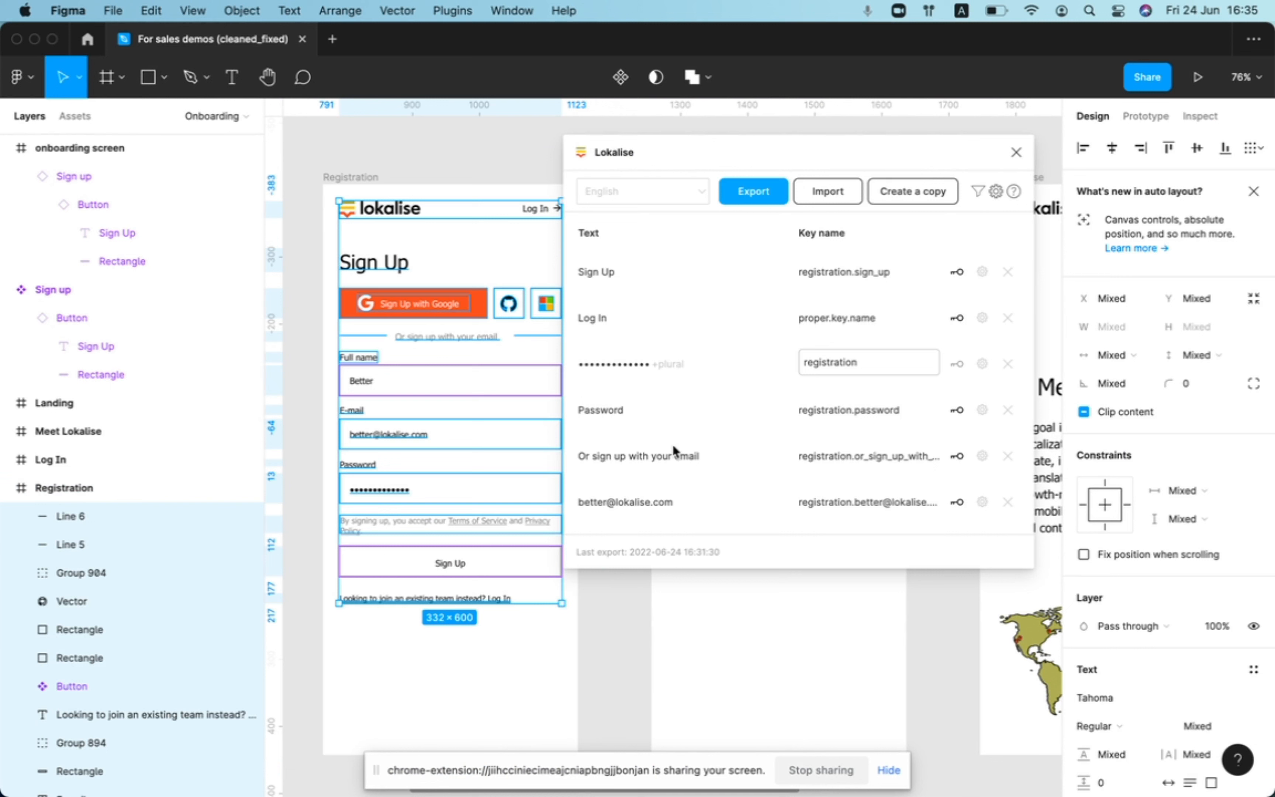
{"action": "scroll", "coordinate": [675, 448], "scroll_direction": "down", "scroll_amount": 6}
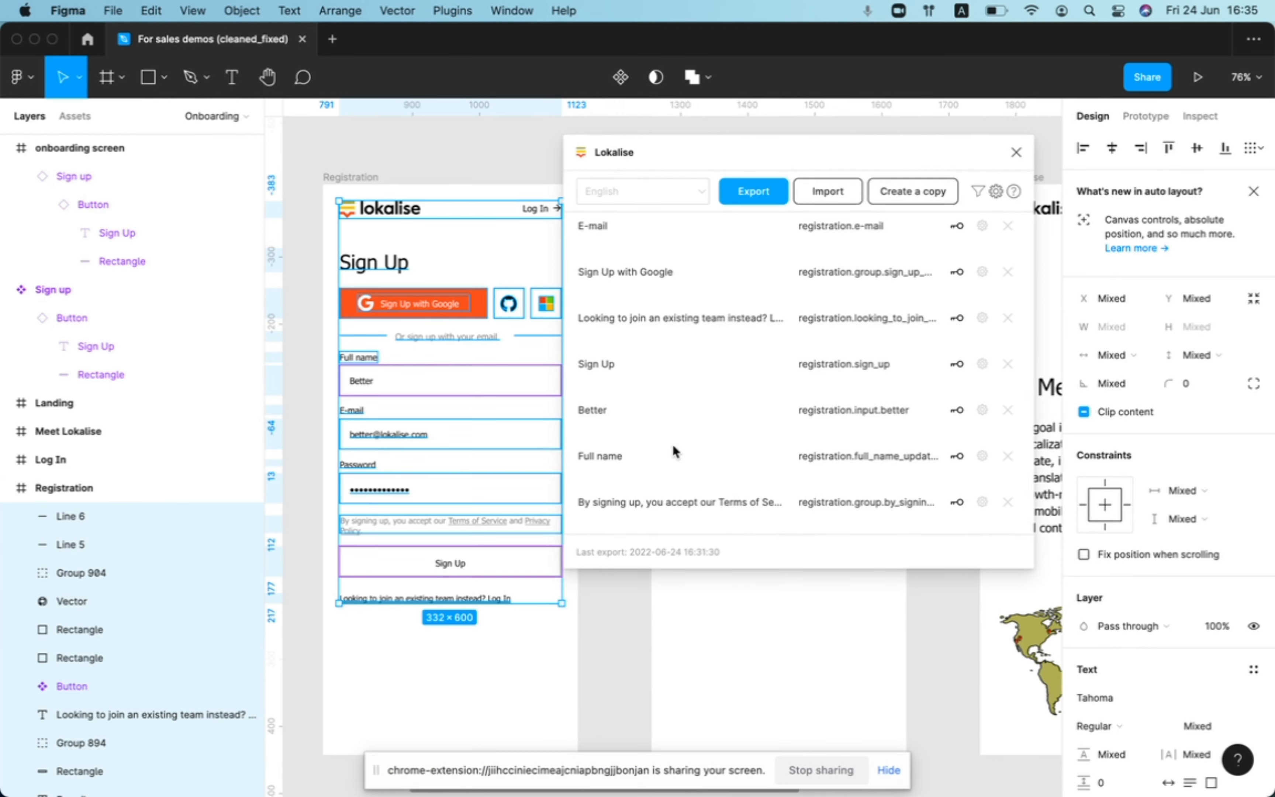
{"action": "scroll", "coordinate": [674, 449], "scroll_direction": "up", "scroll_amount": 6}
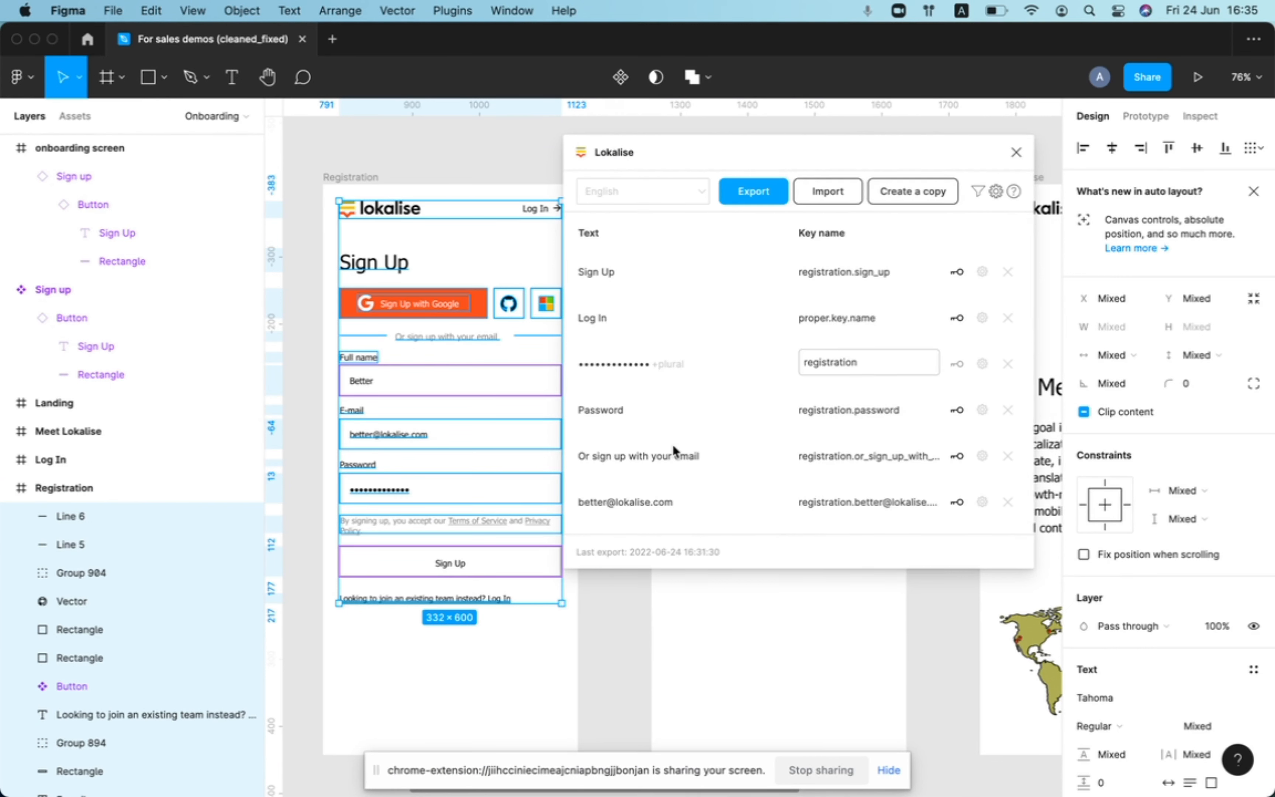
Step: Import the English translations from Lokalise into Figma and check the key name of the "By signing up" text
{"action": "left_click", "coordinate": [836, 191]}
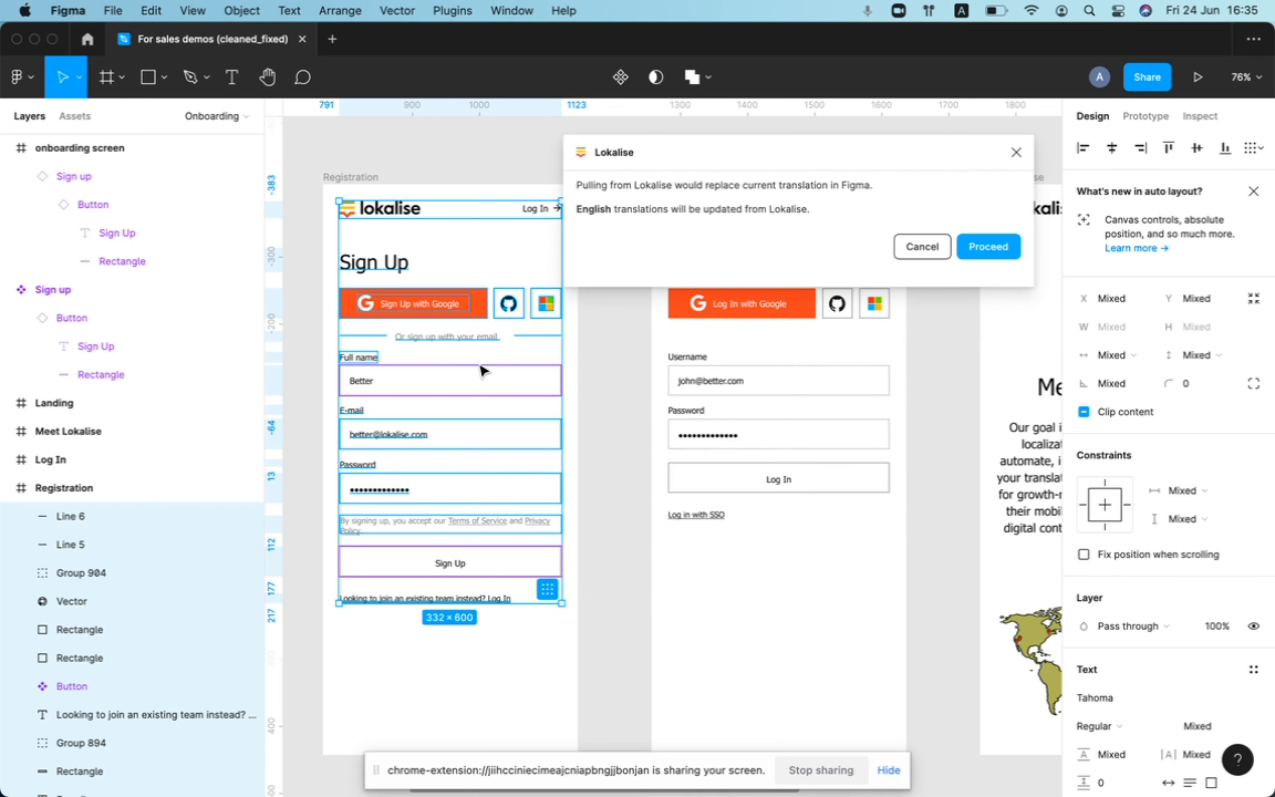
{"action": "left_click", "coordinate": [1000, 249]}
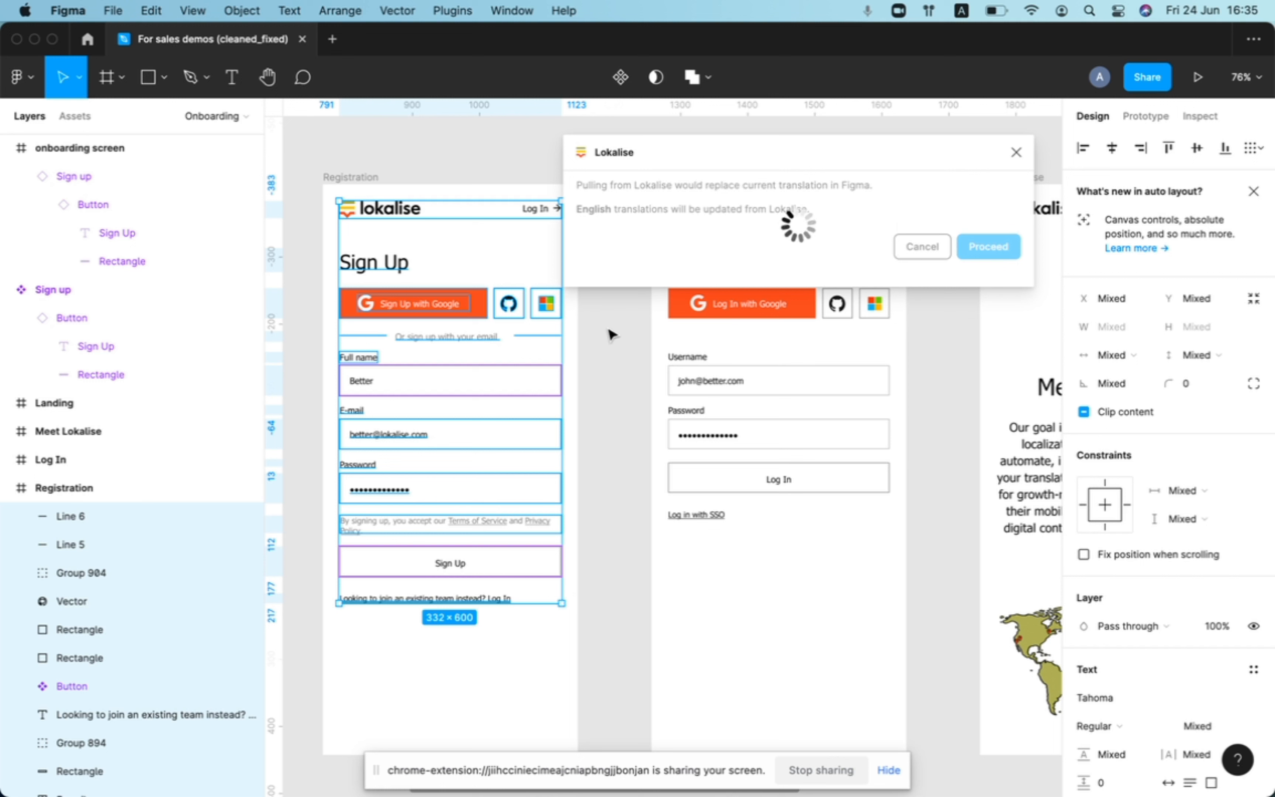
{"action": "left_click", "coordinate": [1005, 232]}
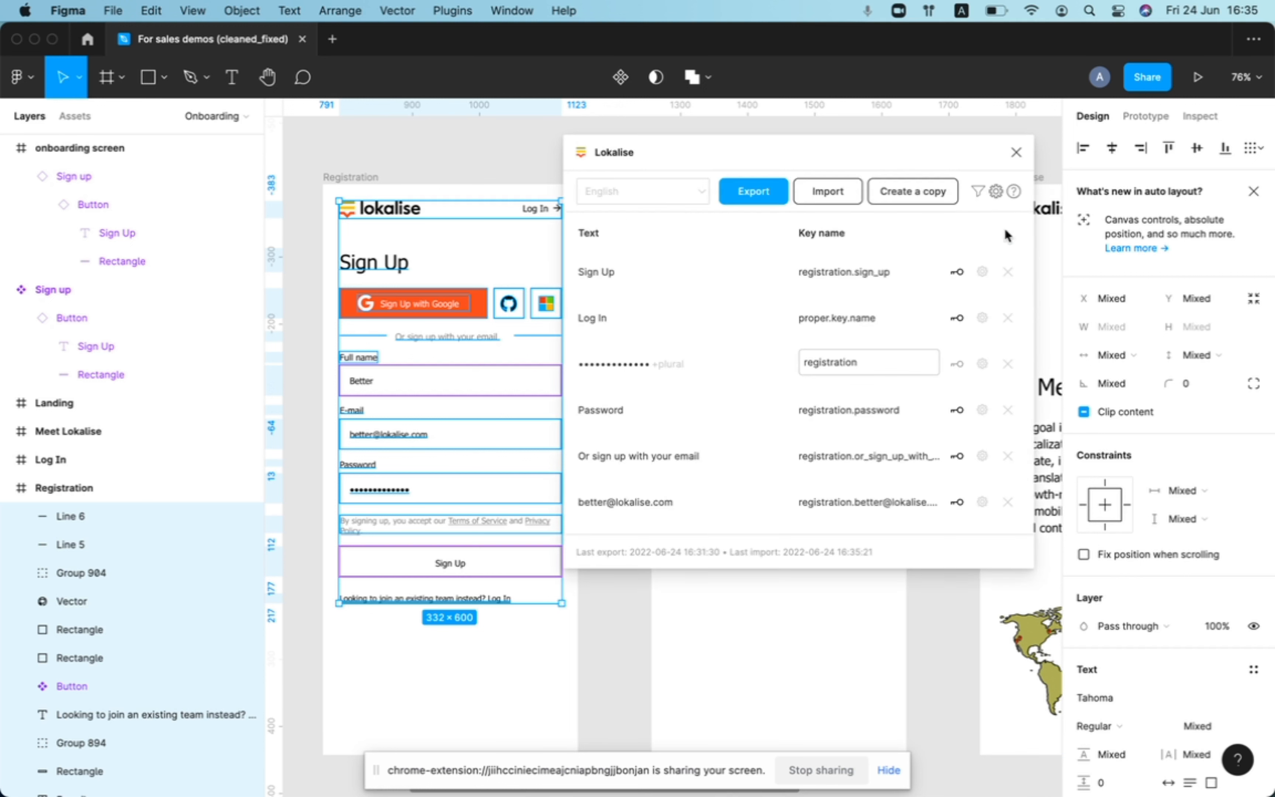
{"action": "scroll", "coordinate": [733, 463], "scroll_direction": "down", "scroll_amount": 10}
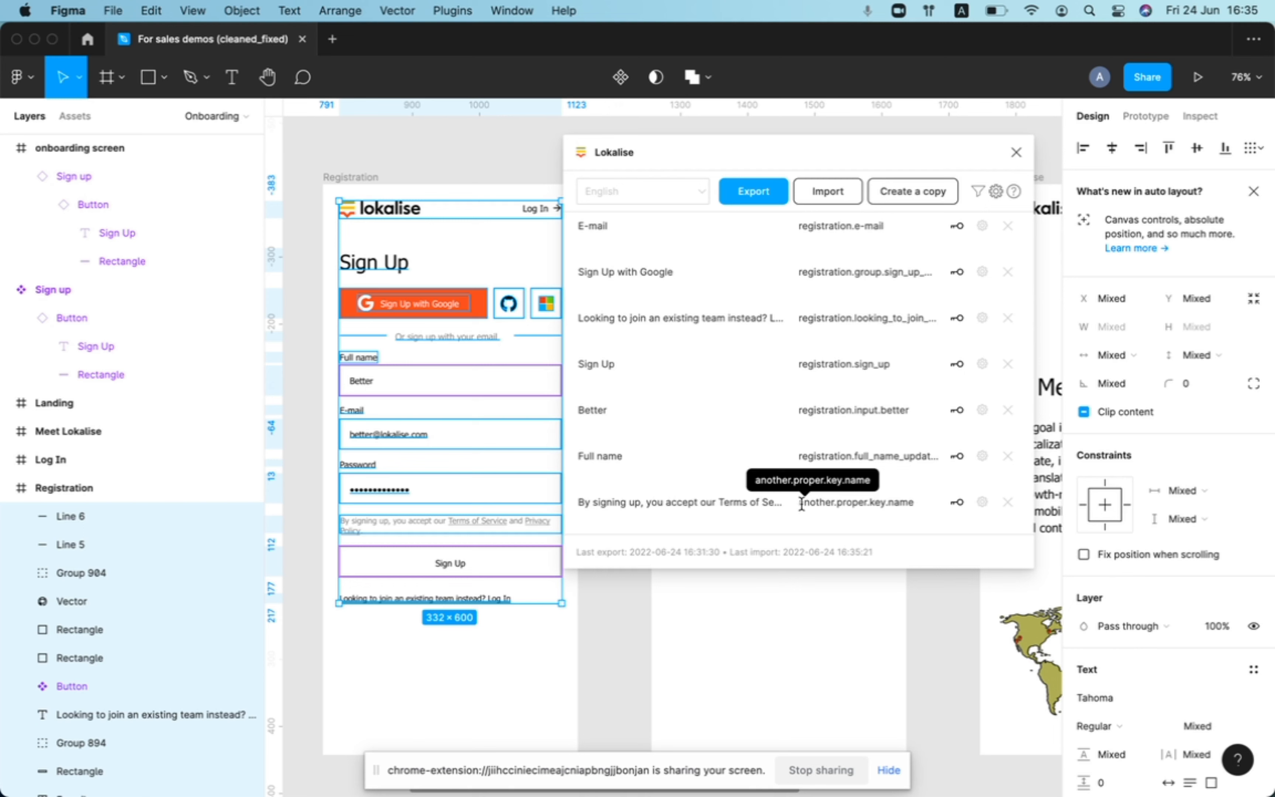
{"action": "left_click_drag", "start_coordinate": [798, 500], "coordinate": [954, 514]}
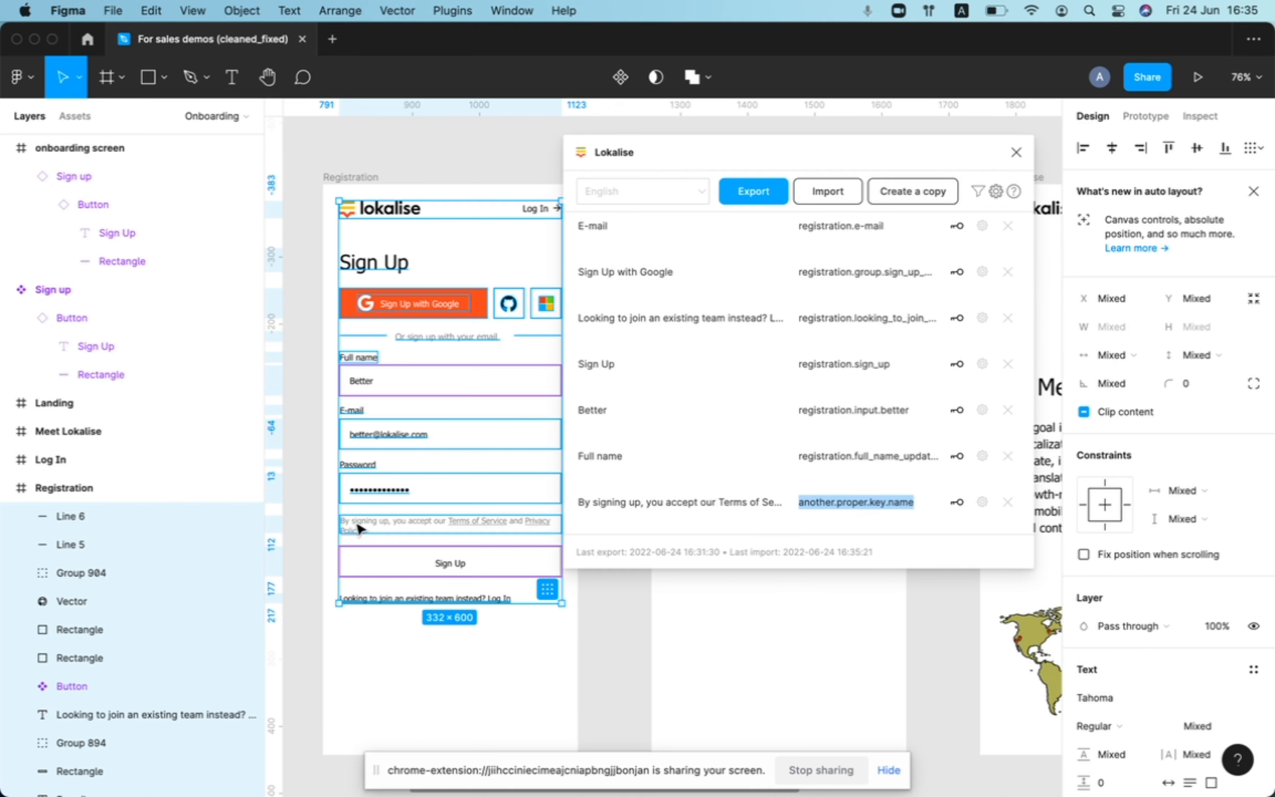
{"action": "key", "text": "ctrl+Right"}
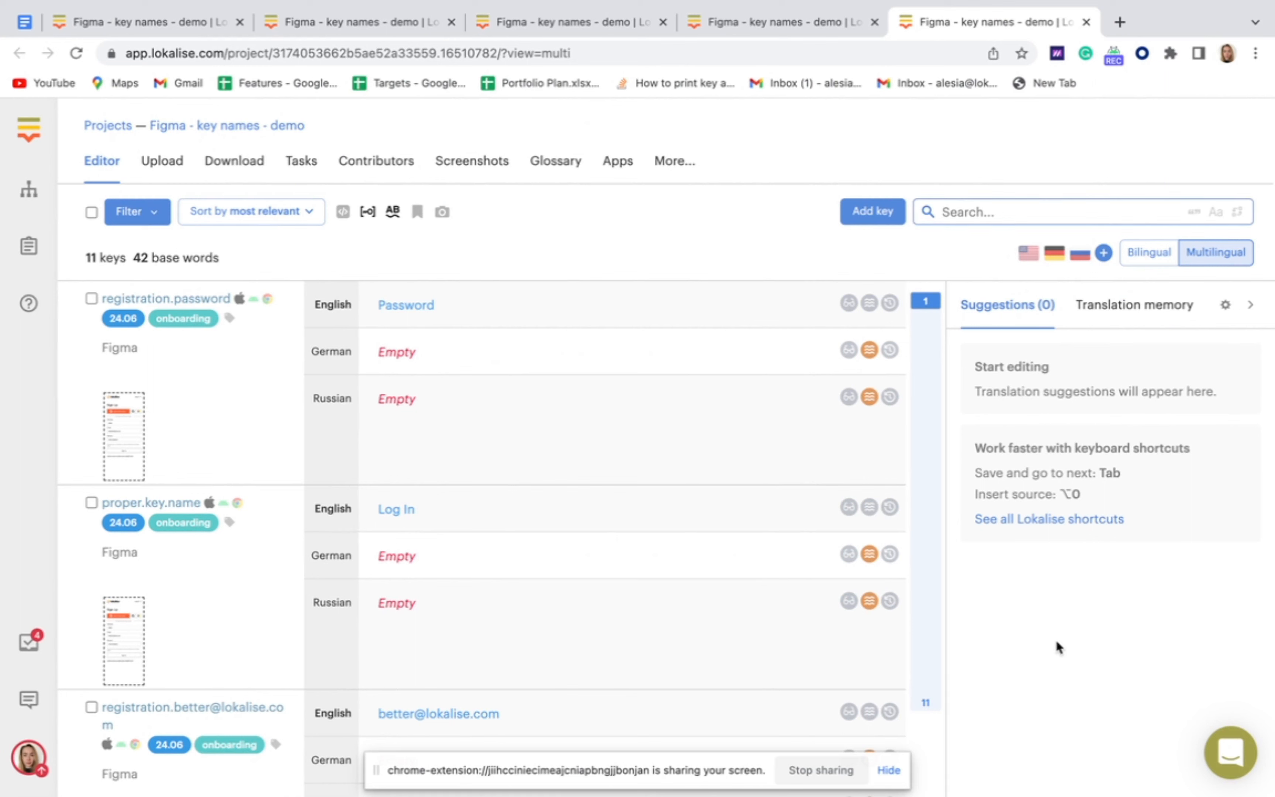
{"action": "left_click", "coordinate": [1114, 56]}
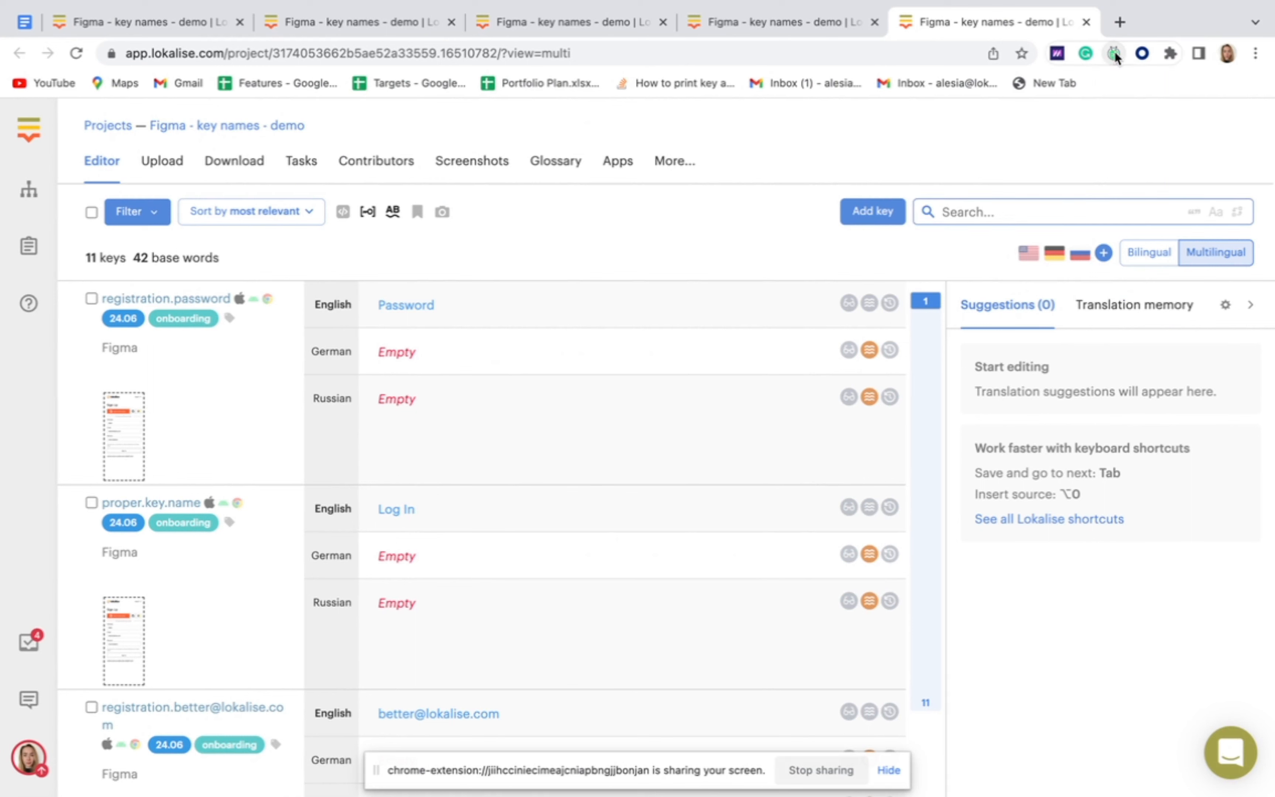